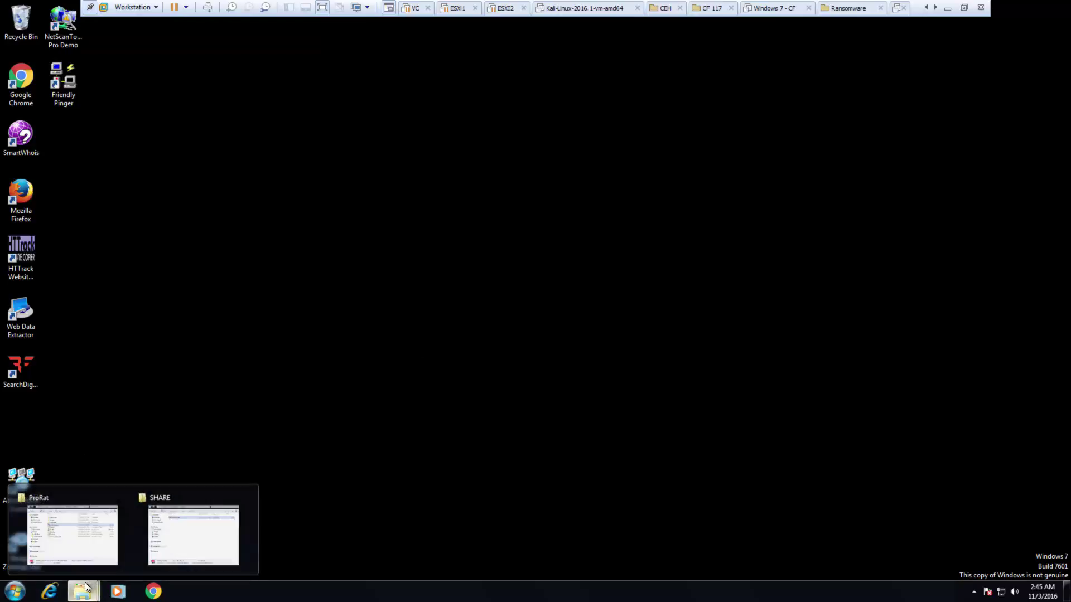
Step: Navigate Explorer up to CEHv8 Module 06 Trojans and Backdoors and into Wrapper Covert Programs
left_click(91, 542)
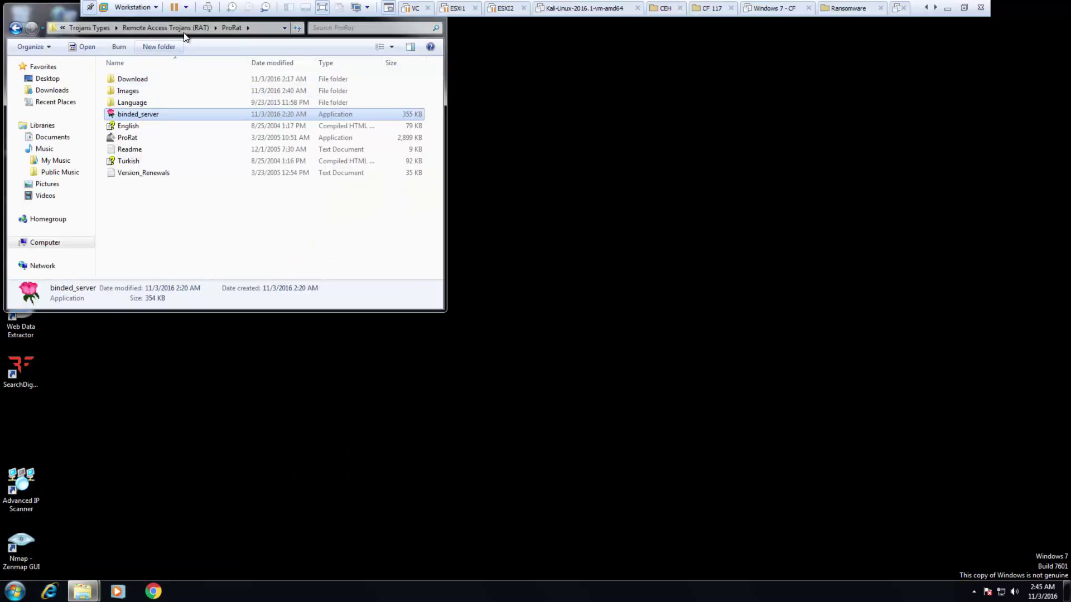
left_click(168, 27)
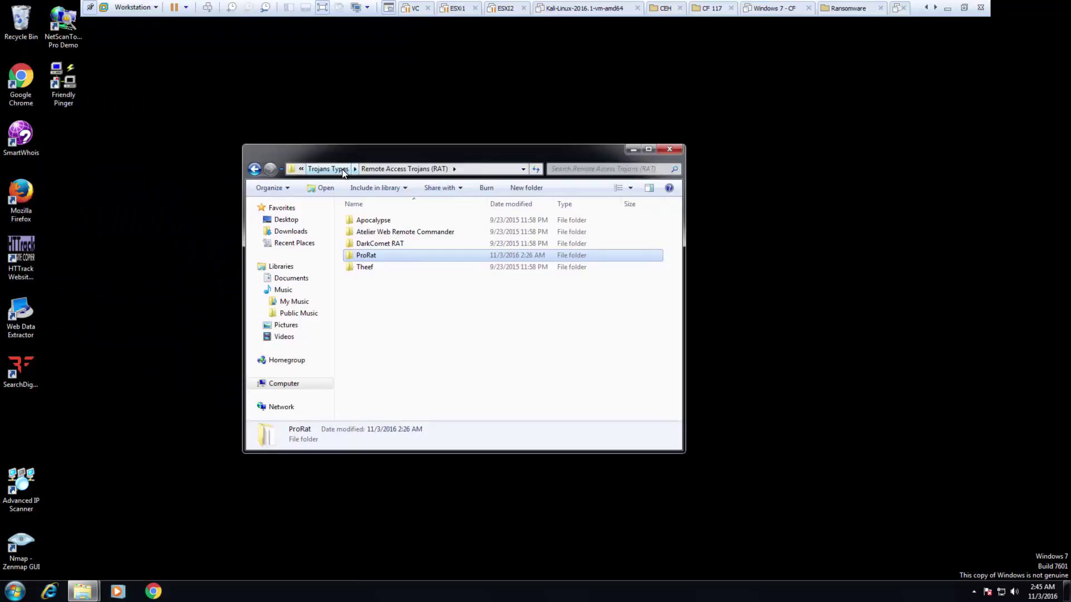
left_click(335, 170)
left_click(498, 168)
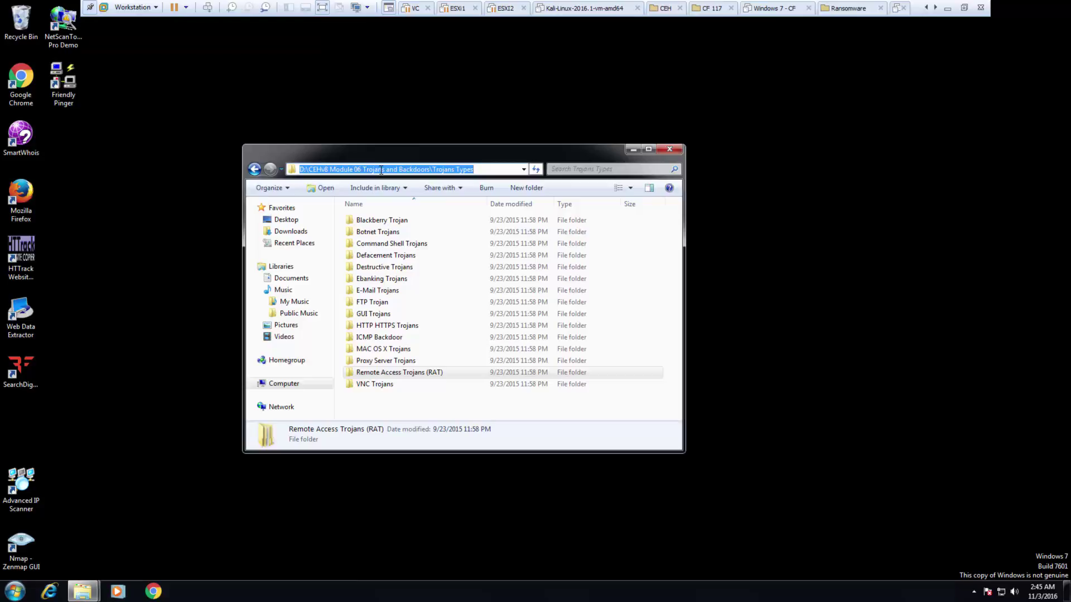
left_click(467, 261)
left_click(420, 167)
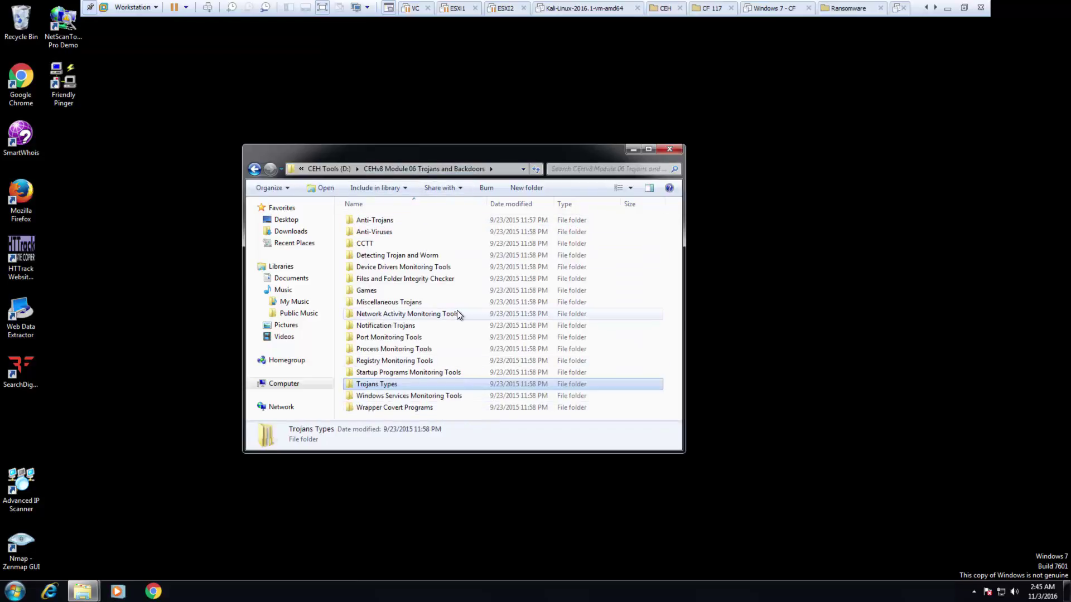
double_click(381, 408)
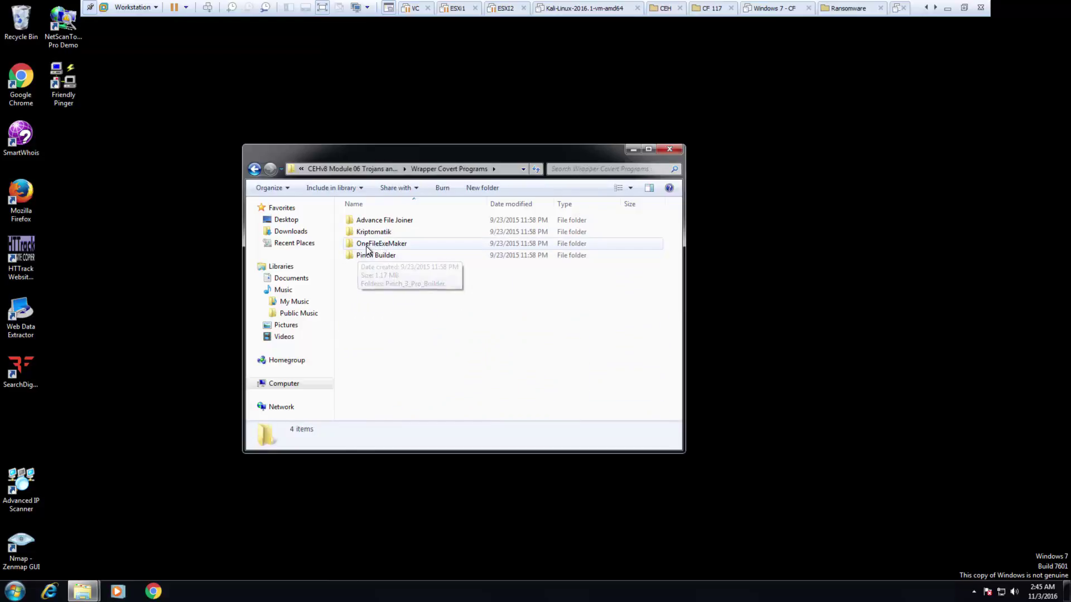
Step: Run the OneFileExeMaker setup, allowing UAC and agreeing to install
double_click(366, 244)
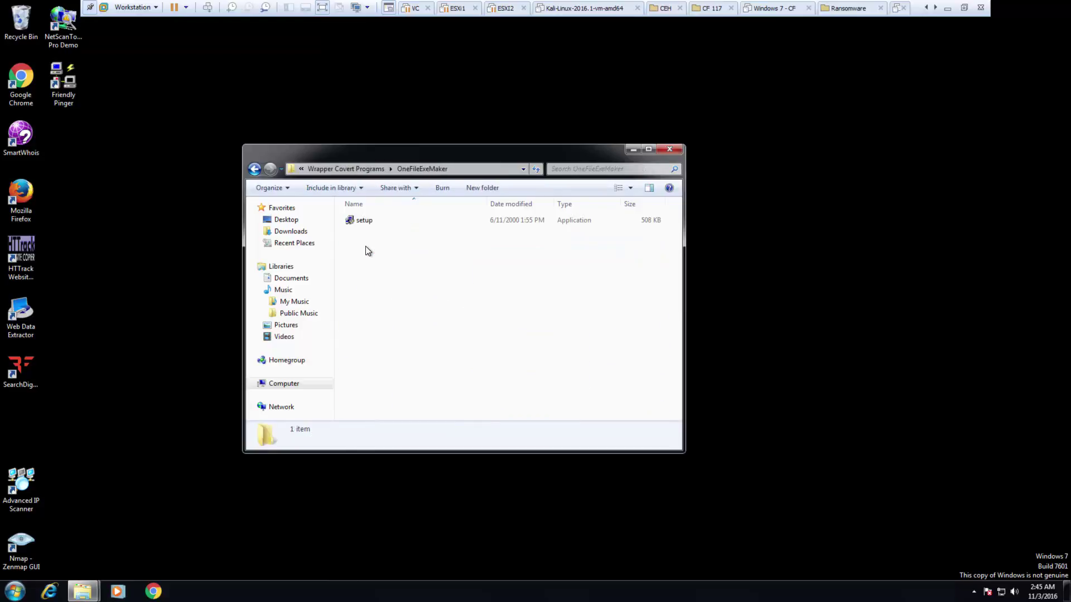
double_click(374, 219)
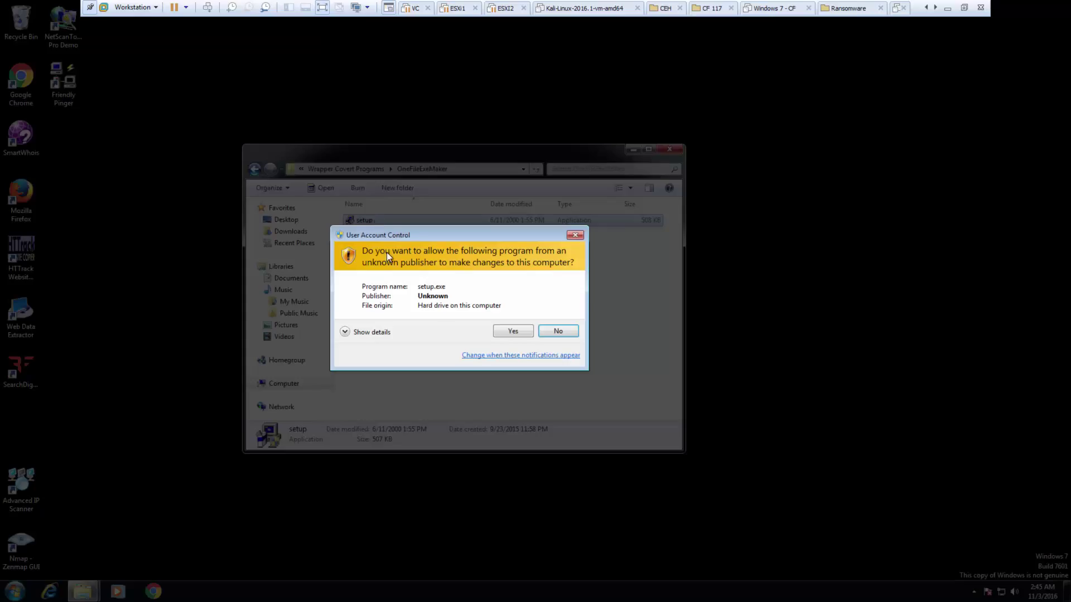
left_click(525, 336)
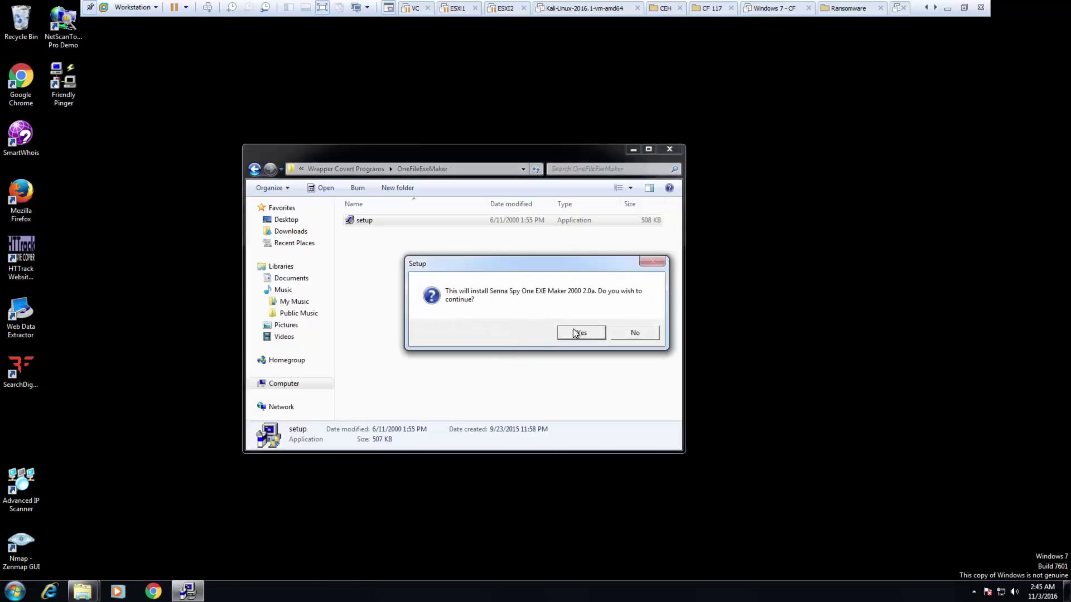
left_click(574, 334)
Step: Complete the installation with the default folder and program group, then reach the Start menu
left_click(582, 373)
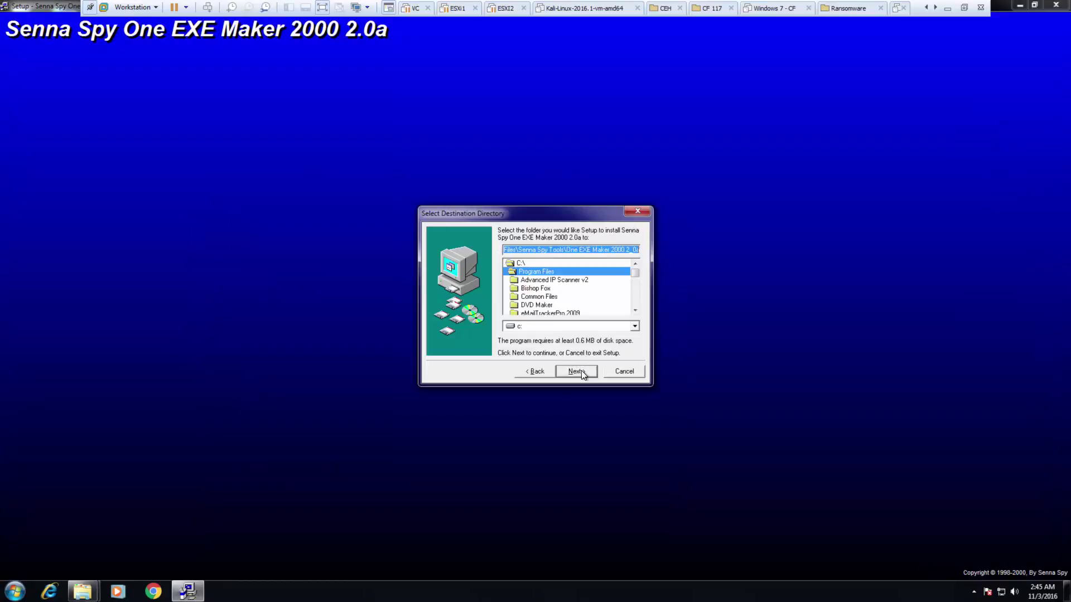
left_click(581, 374)
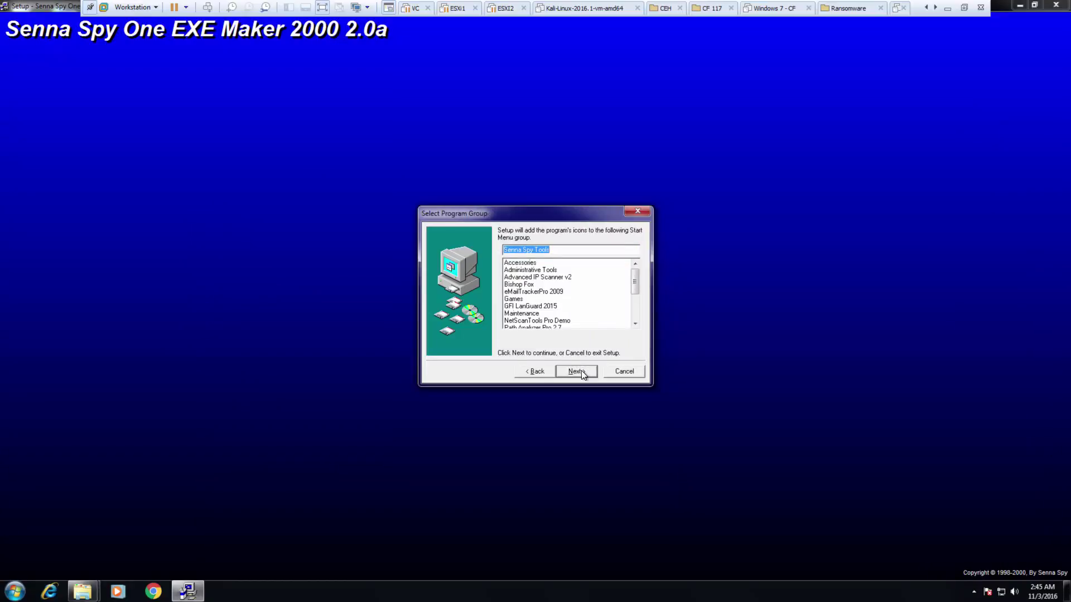
left_click(582, 371)
left_click(581, 371)
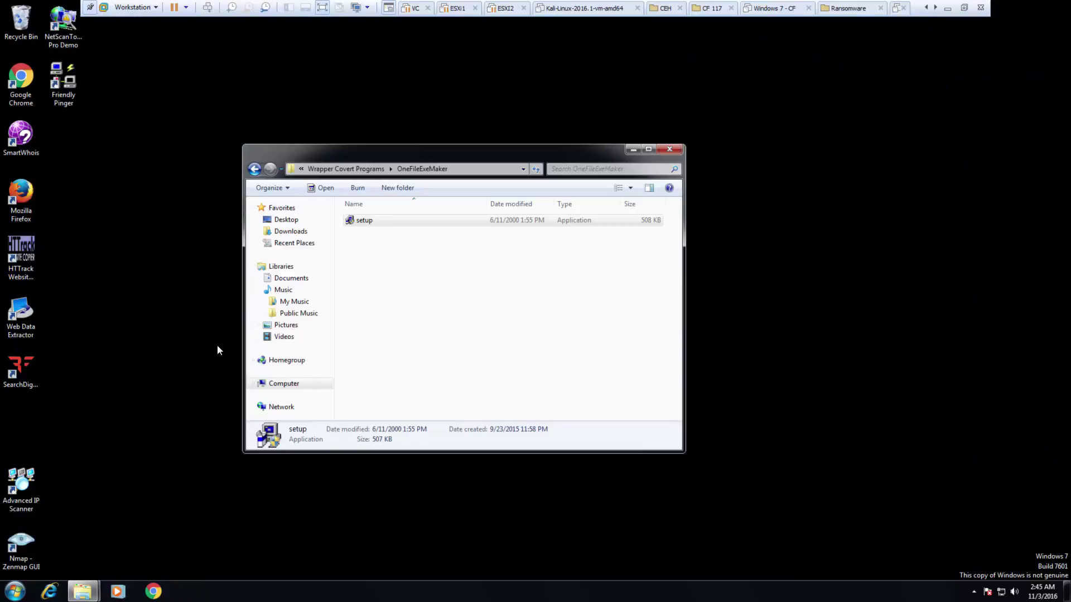
left_click(466, 323)
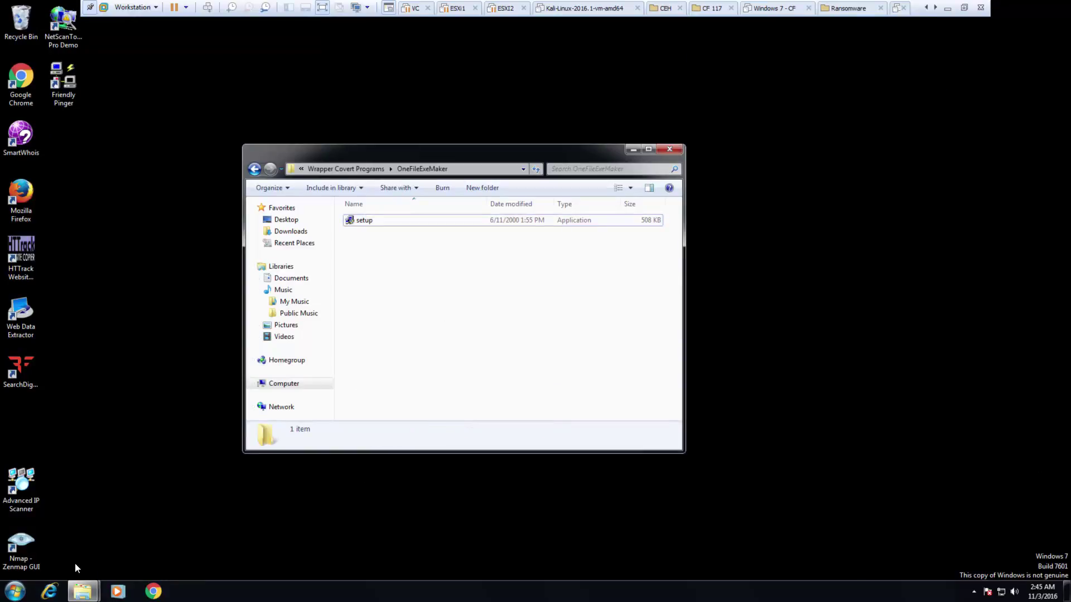
left_click(15, 590)
Step: Launch Senna Spy One EXE Maker 2000 and begin adding the first file
left_click(59, 520)
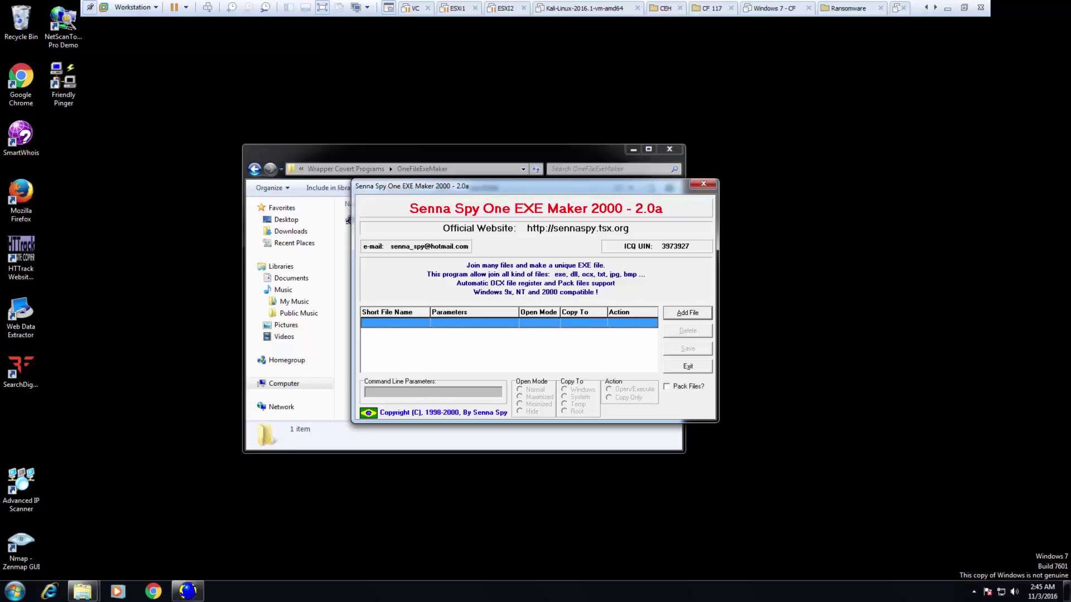
left_click(688, 312)
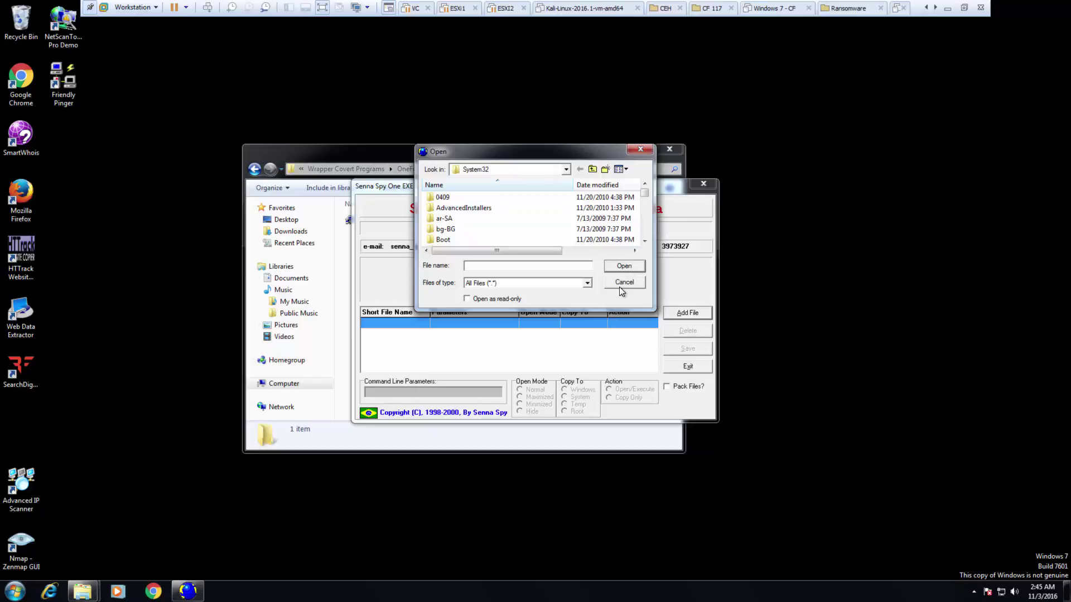
Step: Add Lazaris from CEH Tools (D:) Module 06 > Games > Tetris to the bundle
left_click(565, 169)
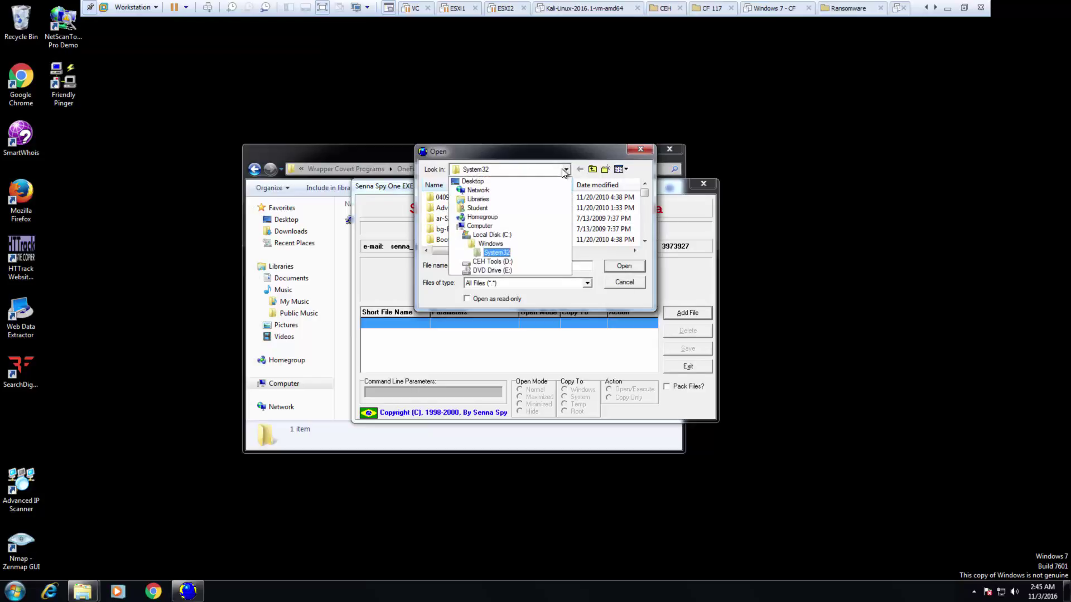
left_click(499, 256)
scroll(509, 230, "down", 1)
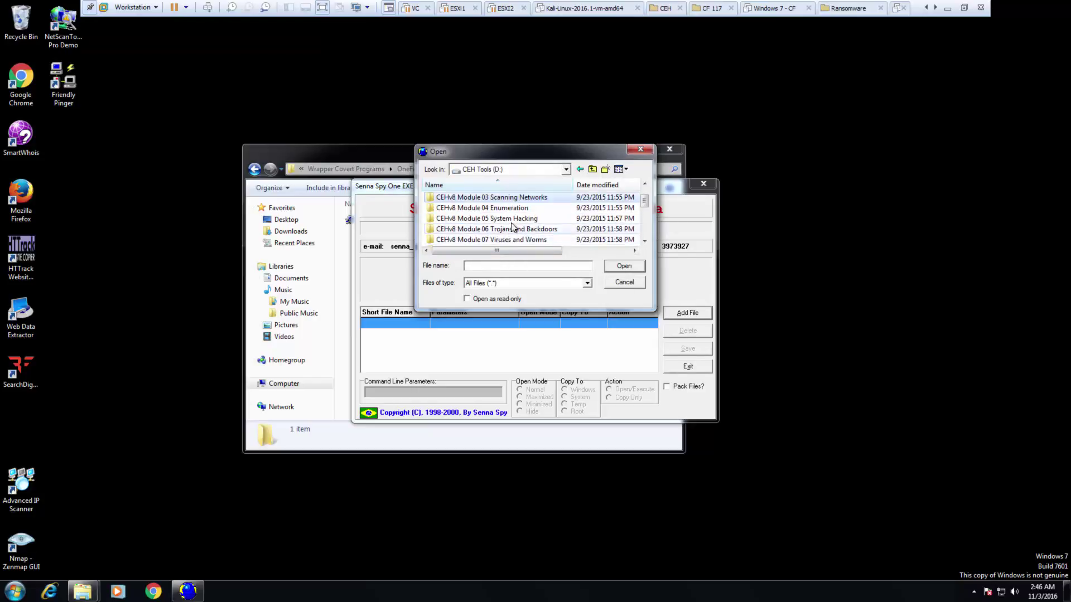
double_click(499, 229)
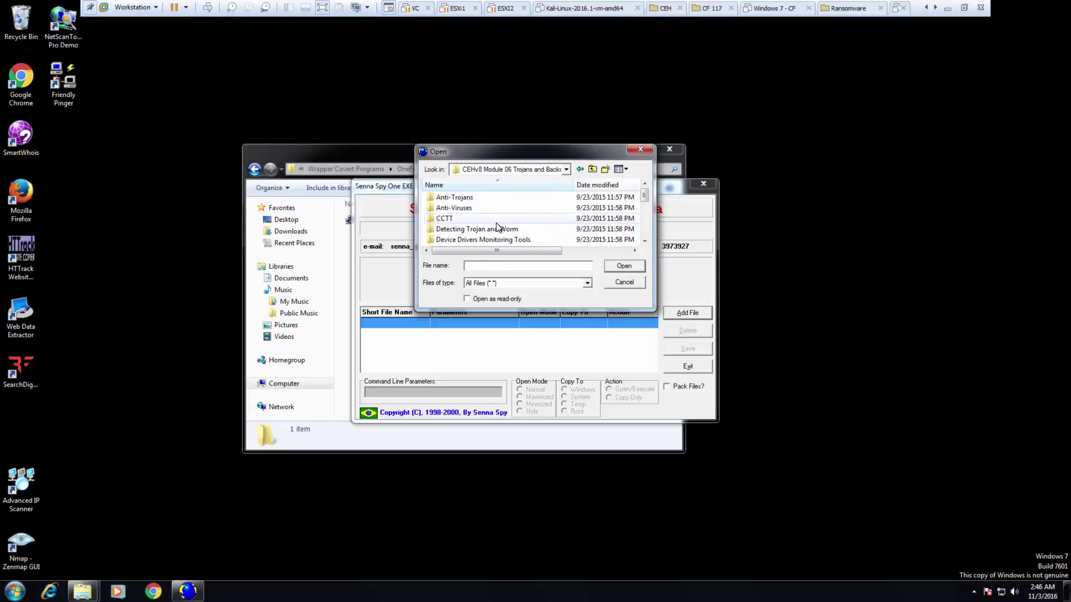
scroll(485, 224, "down", 2)
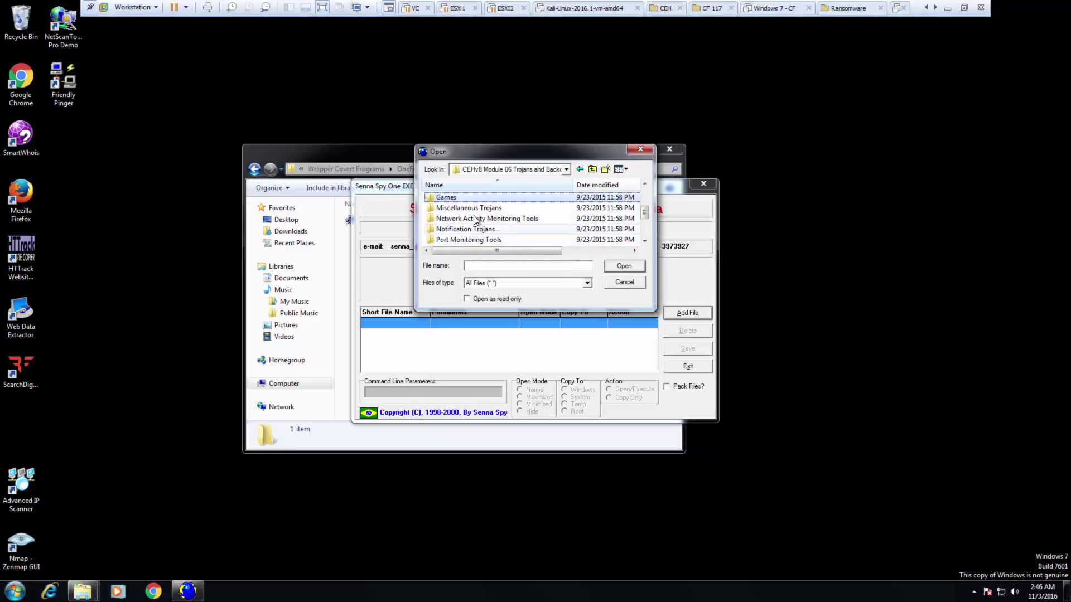
double_click(477, 197)
double_click(478, 197)
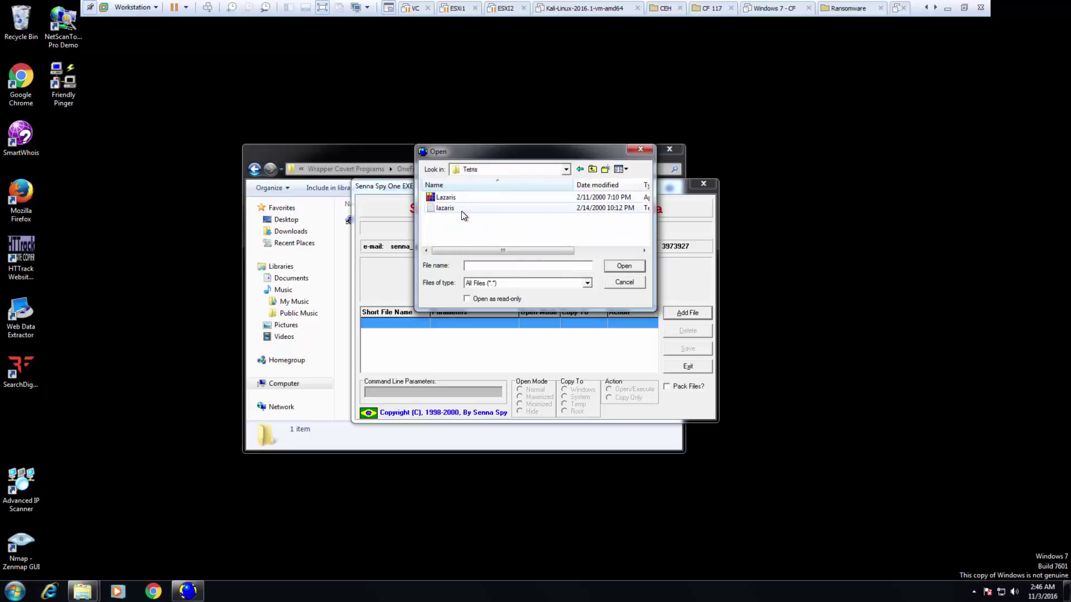
double_click(460, 200)
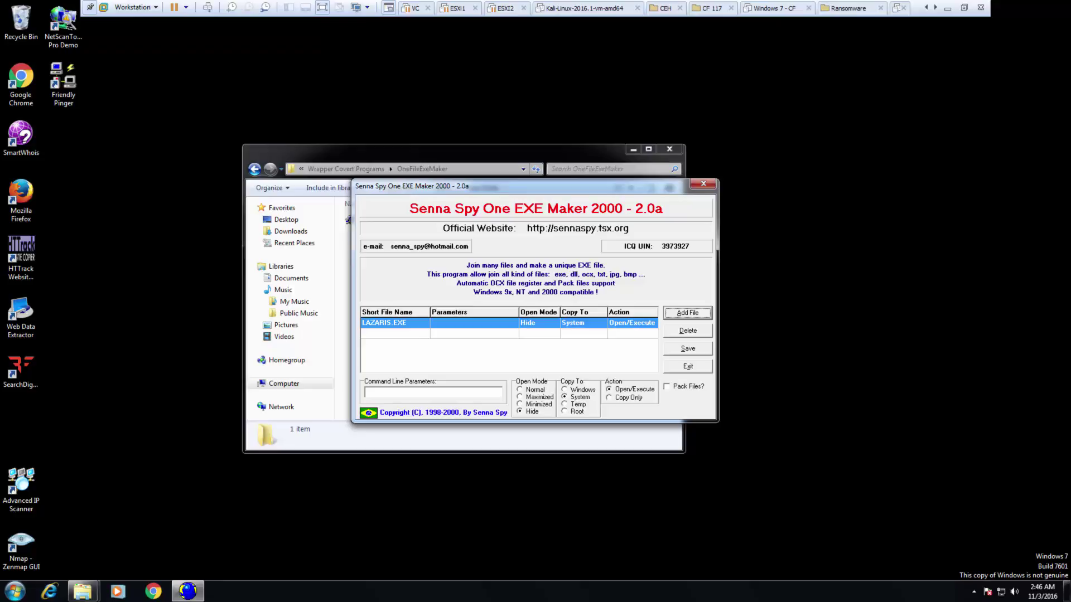
Step: Add mcafee from Module 06 > Trojans Types > Proxy Server Trojans as the second bundled file
left_click(679, 312)
left_click(566, 170)
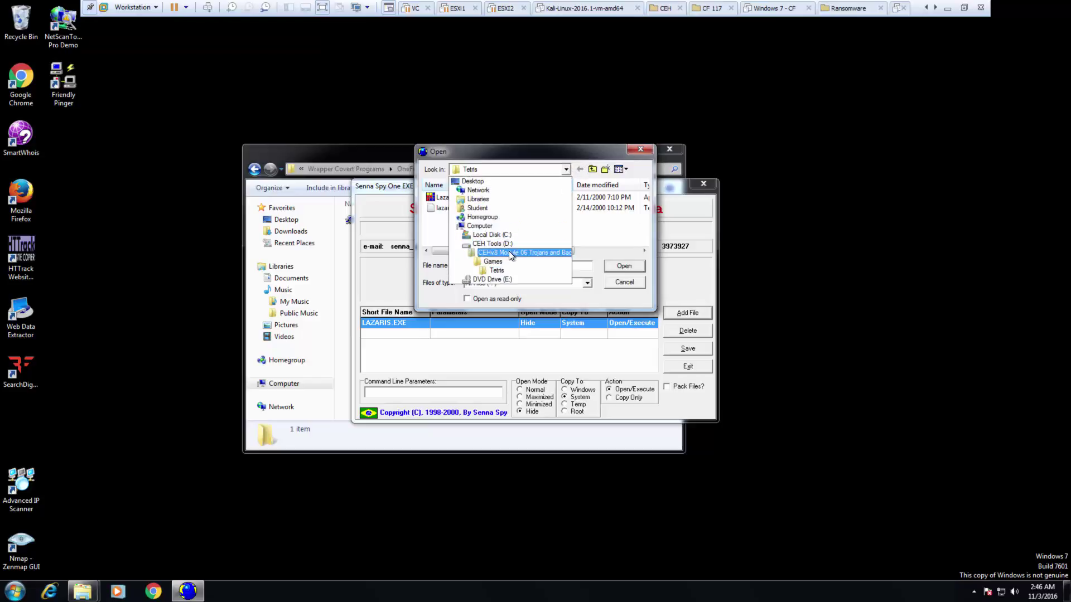
left_click(510, 251)
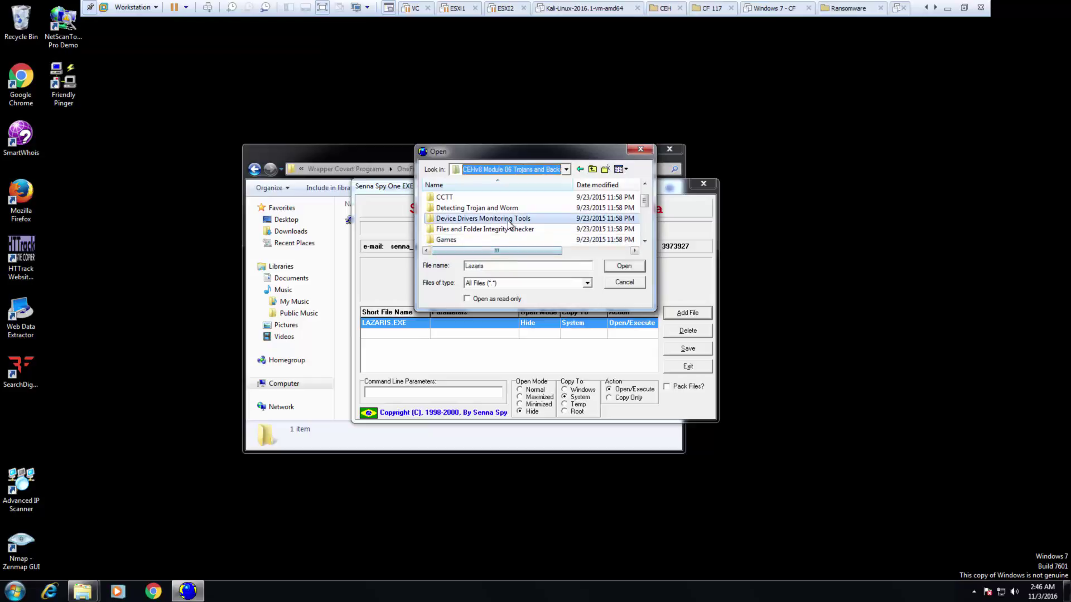
scroll(511, 219, "down", 5)
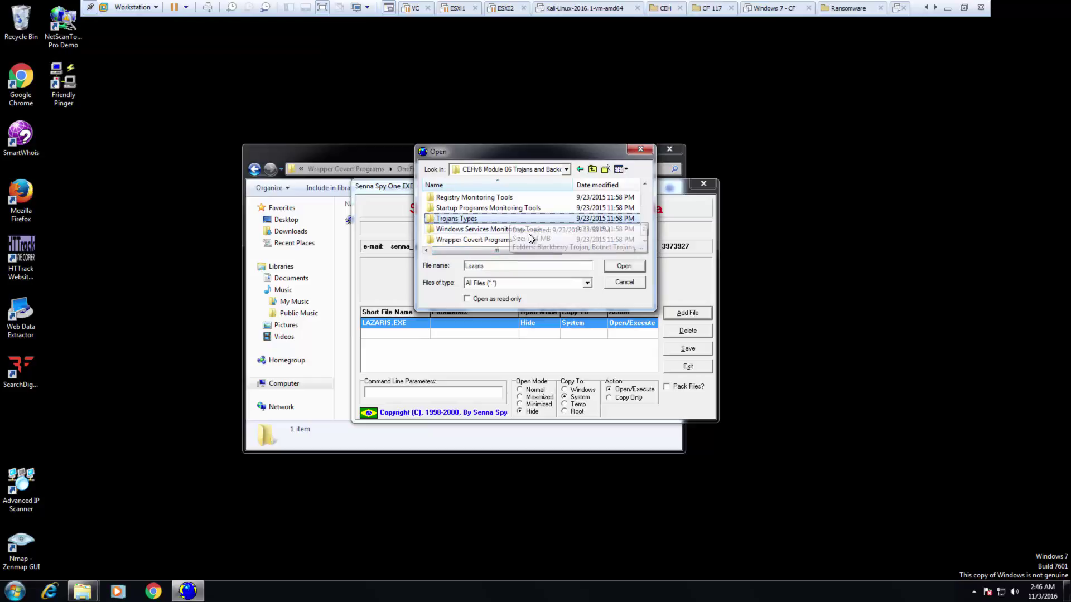
double_click(489, 220)
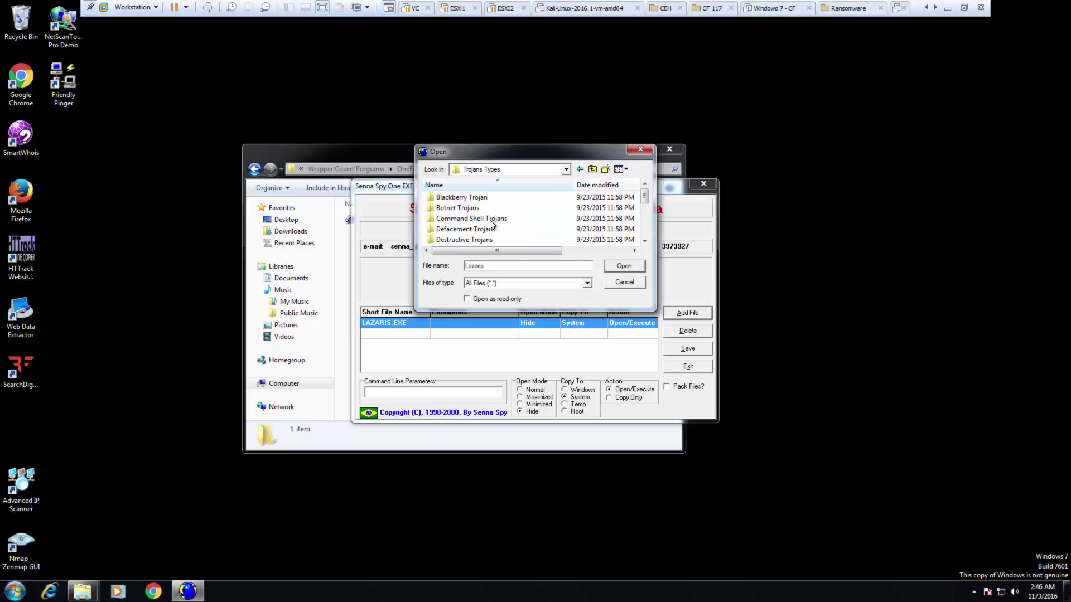
scroll(490, 240, "down", 3)
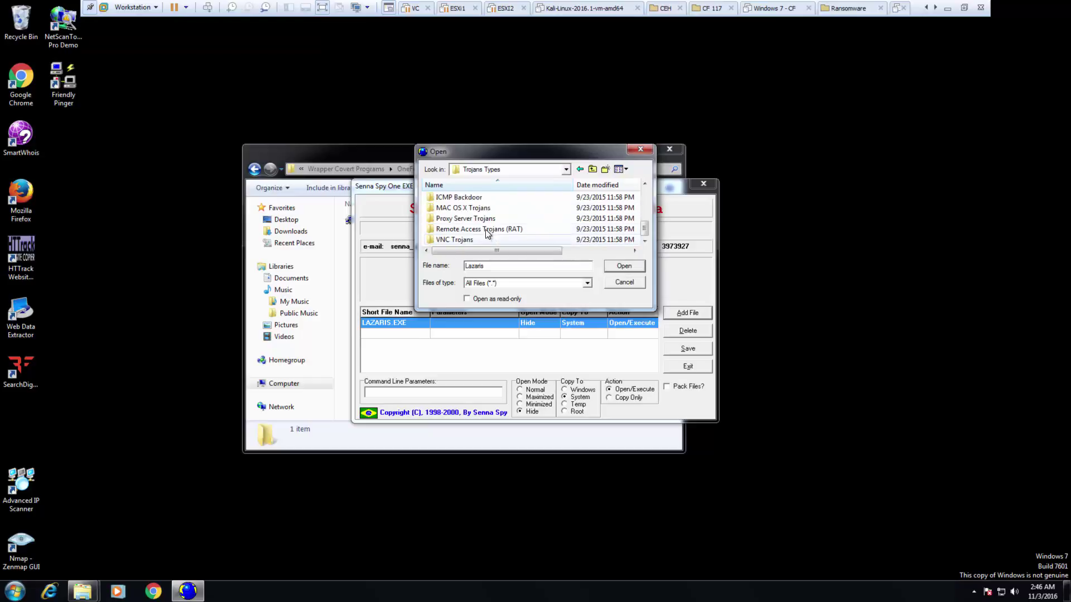
double_click(486, 219)
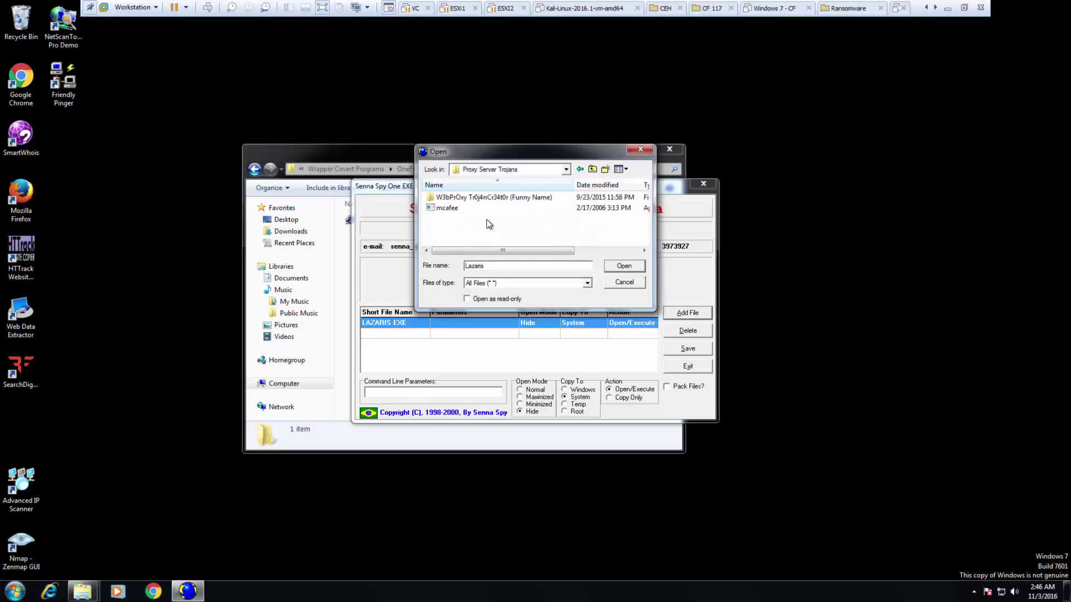
double_click(443, 210)
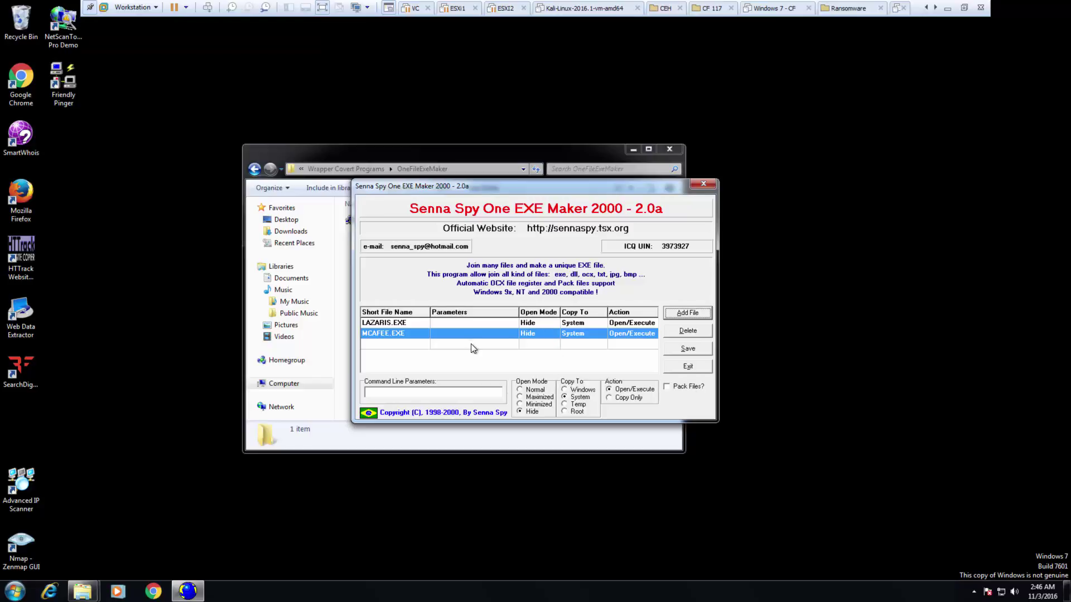
Step: Give MCAFEE.EXE parameter 8080 while hidden and set LAZARIS.EXE to Normal open mode
left_click(489, 322)
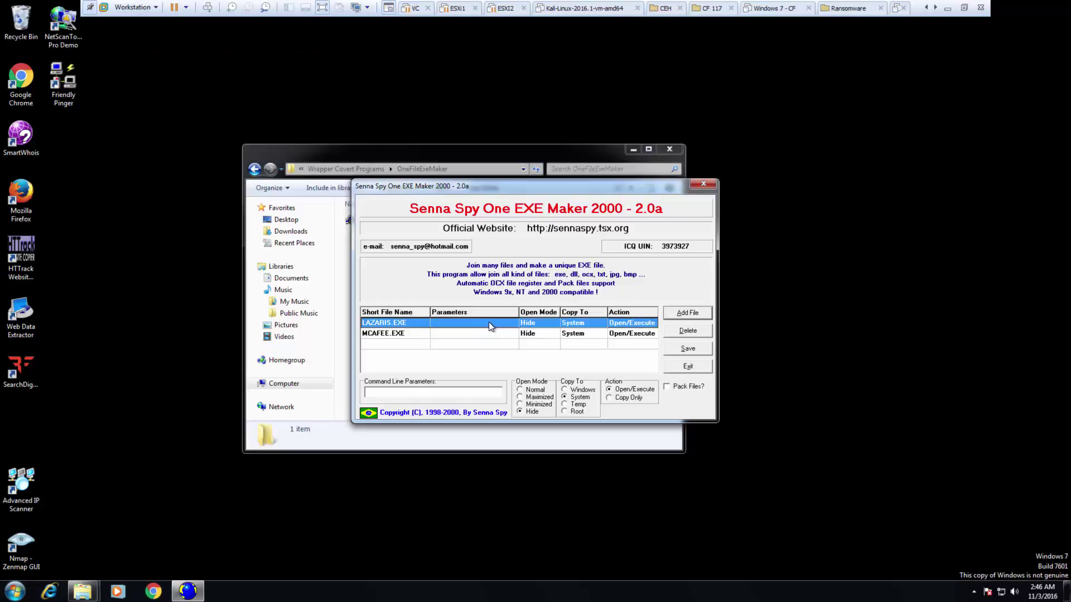
left_click(472, 335)
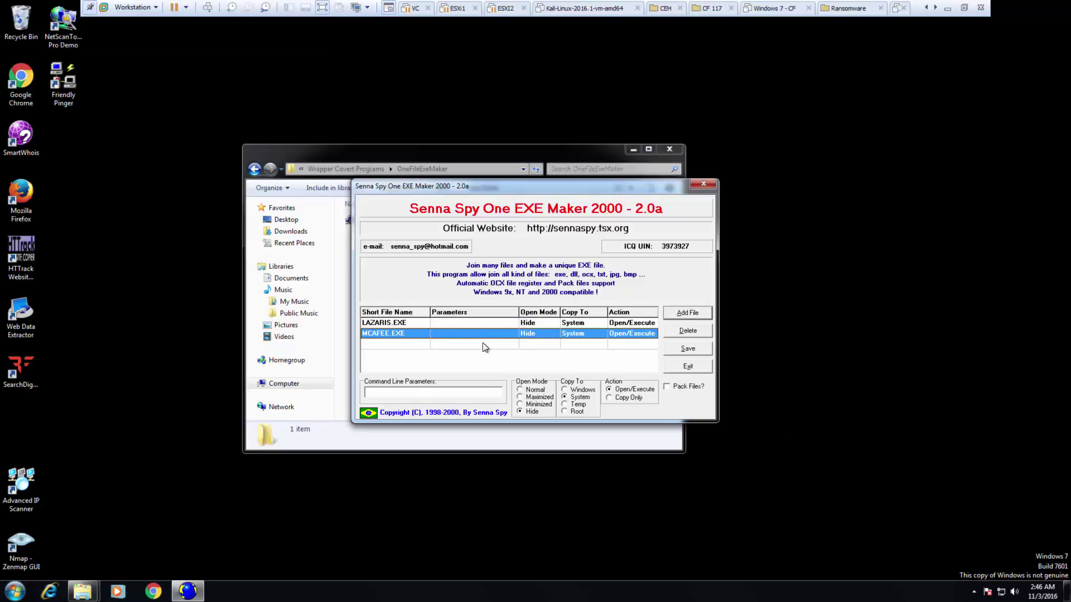
left_click(398, 398)
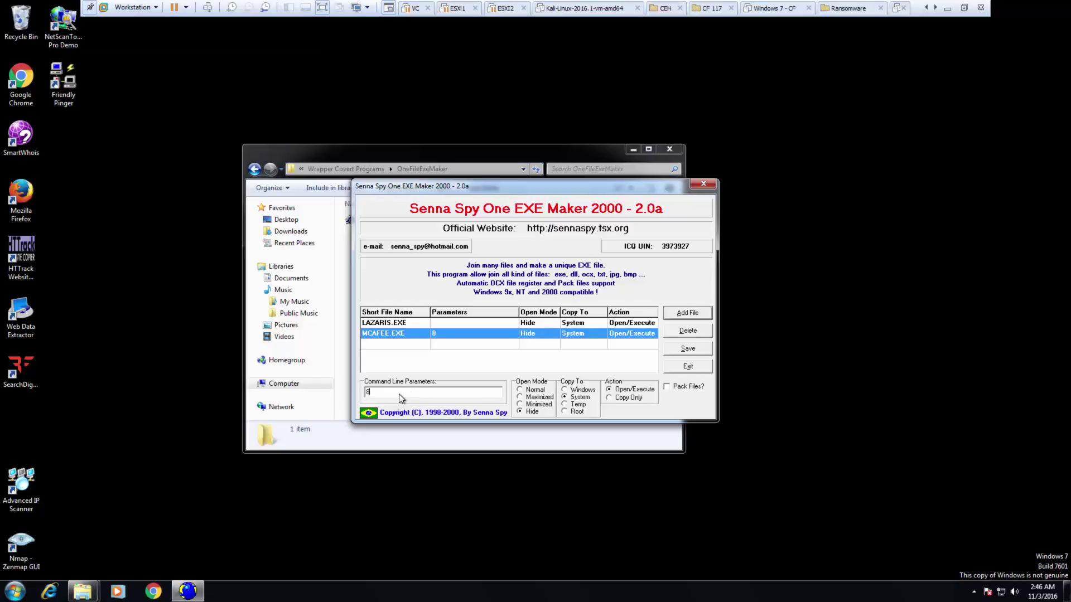
type("8080")
left_click(412, 323)
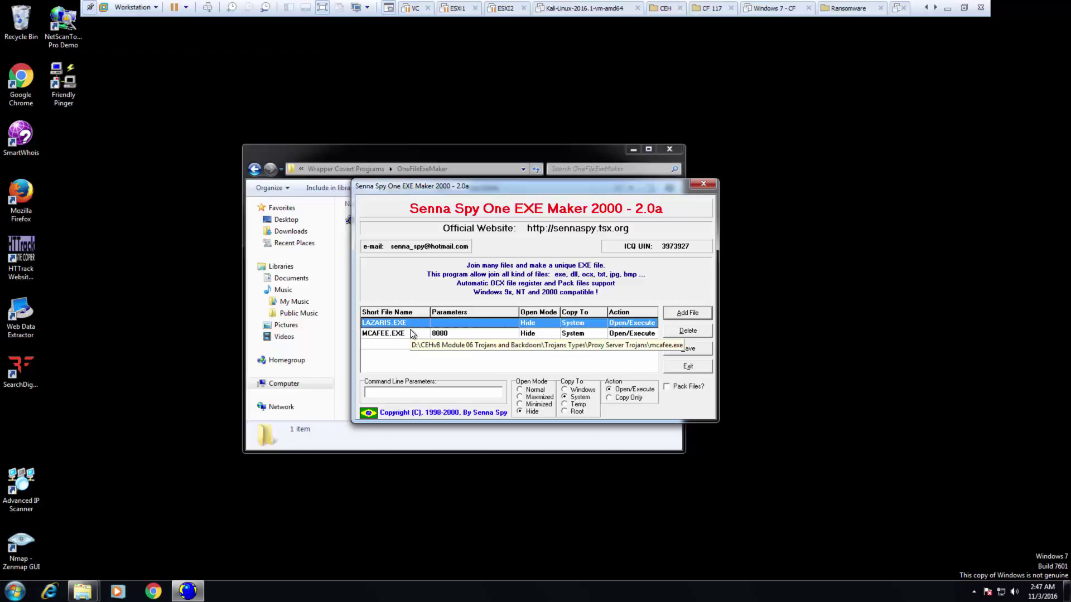
left_click(523, 391)
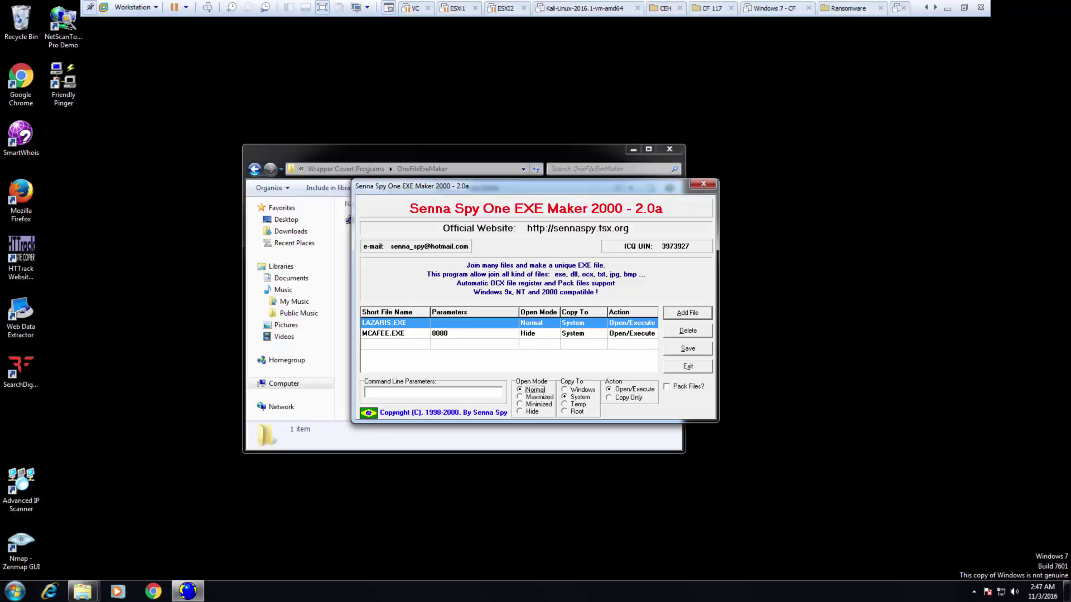
Step: Save the joined executable as Tetris in C:\SHARE
left_click(684, 348)
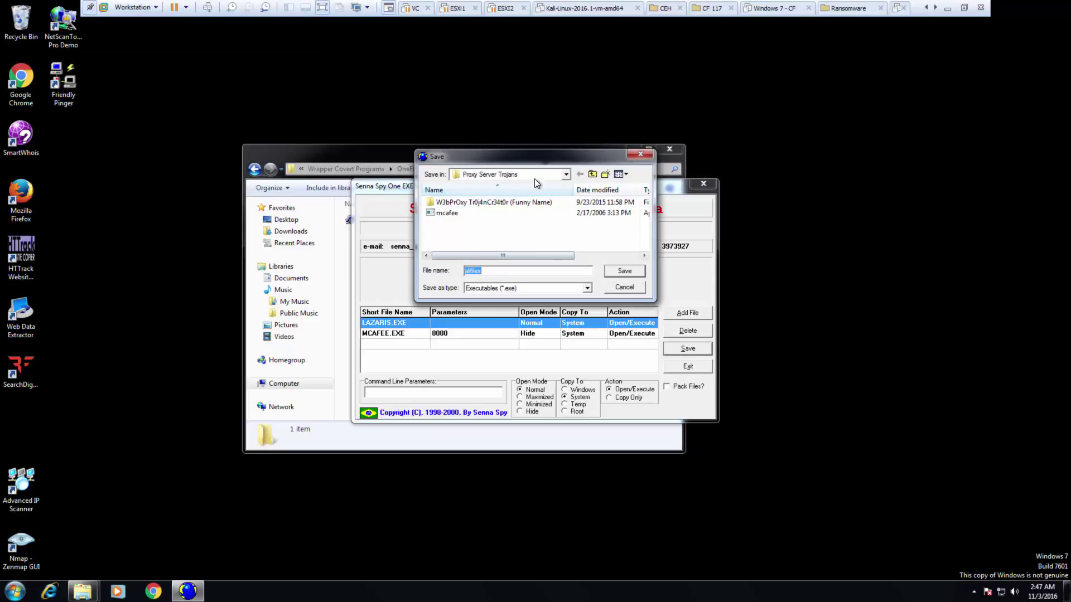
left_click(566, 174)
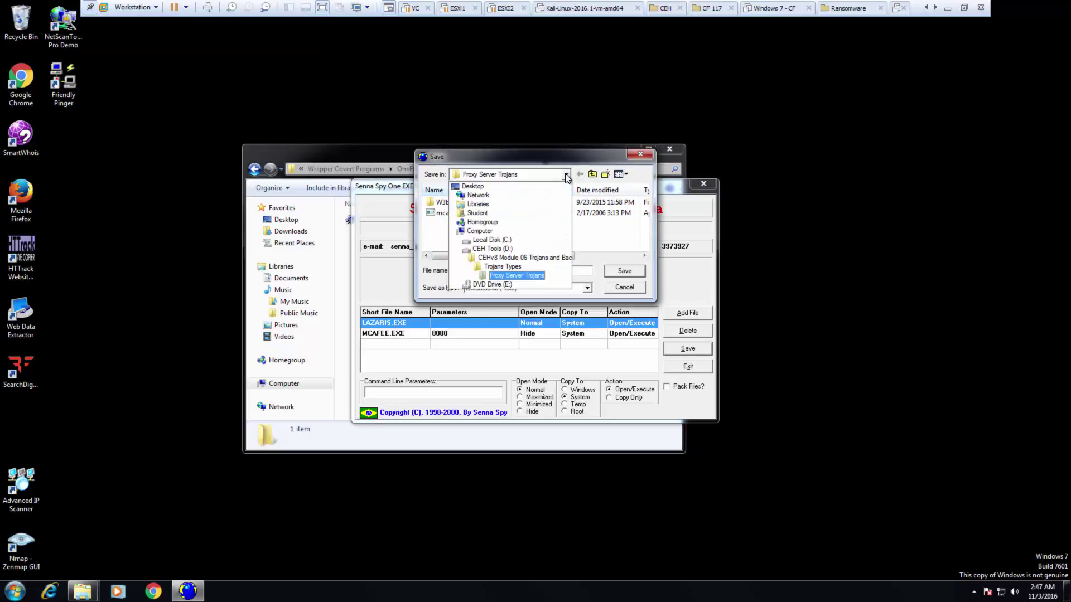
left_click(510, 240)
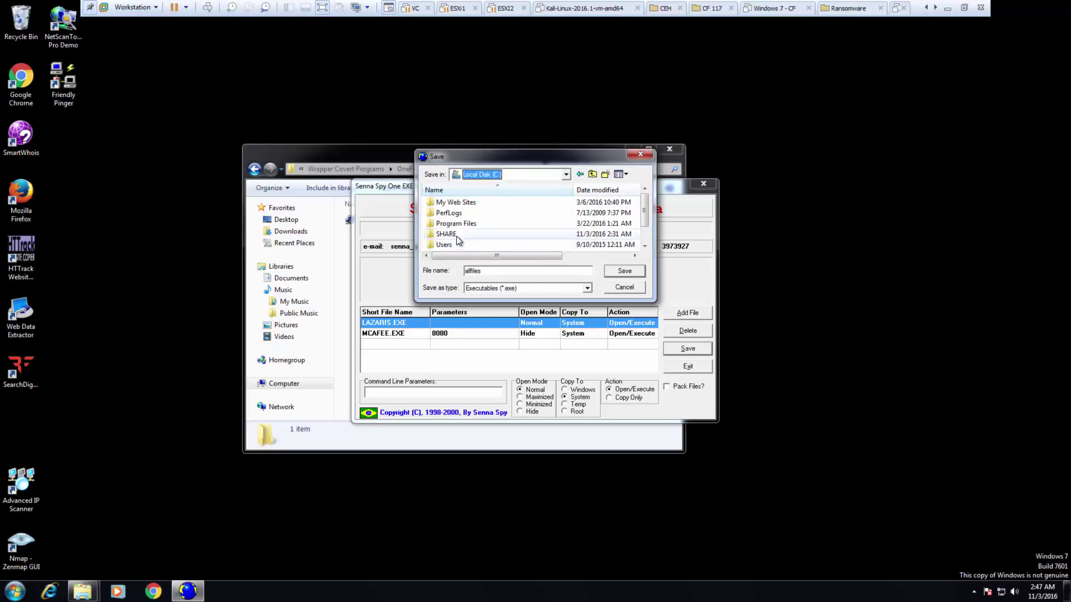
double_click(456, 236)
left_click(497, 271)
type("Tetris")
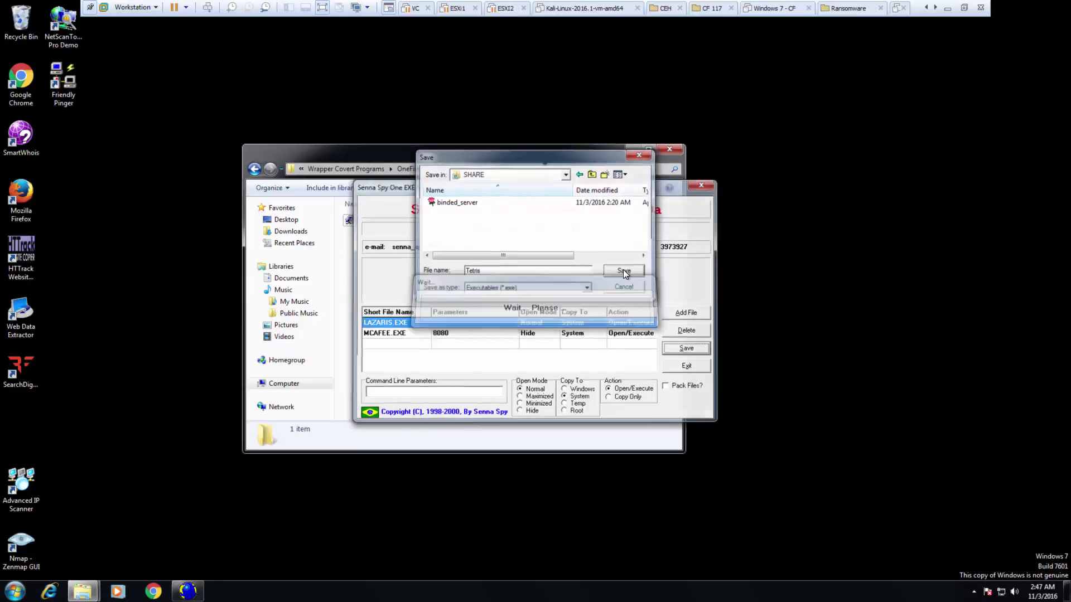
left_click(623, 271)
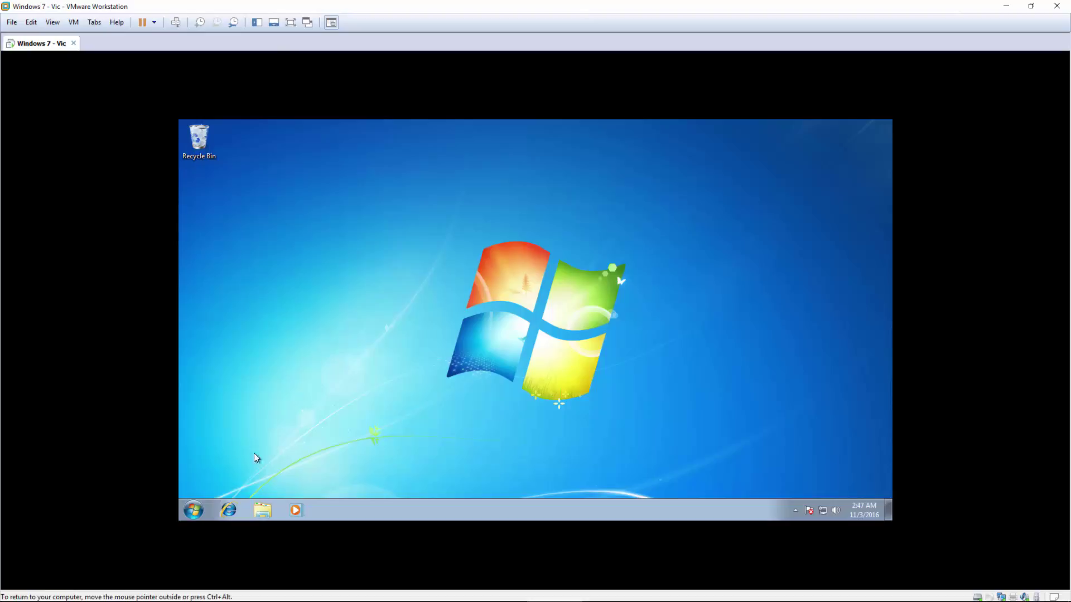
Step: On the victim, browse Explorer to \\192.168.246.142
left_click(255, 507)
left_click(482, 173)
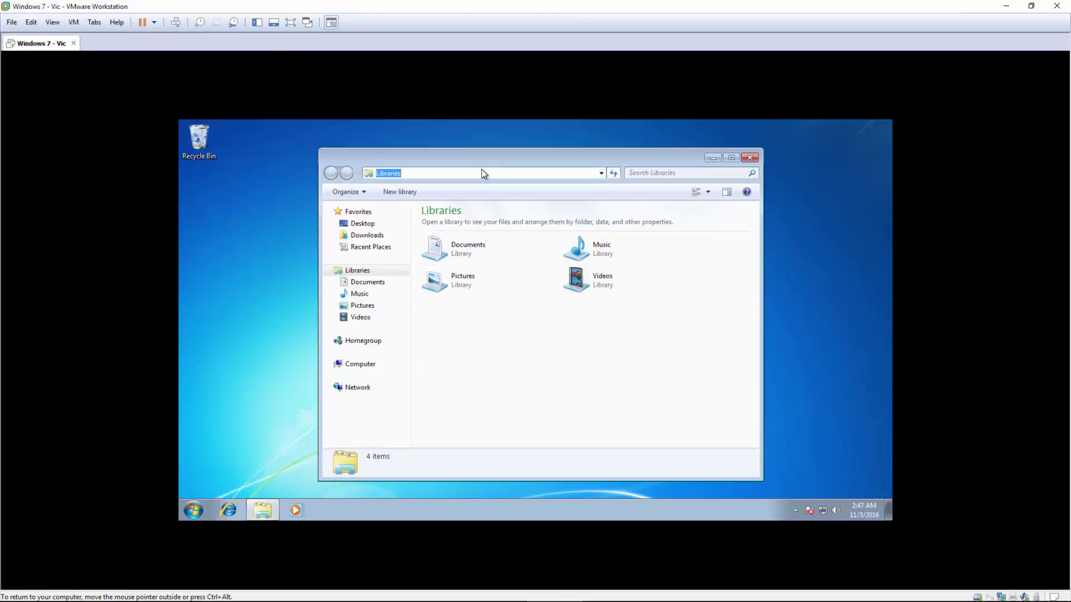
type("Trojans - Creating a Server Using the ProRat Tool")
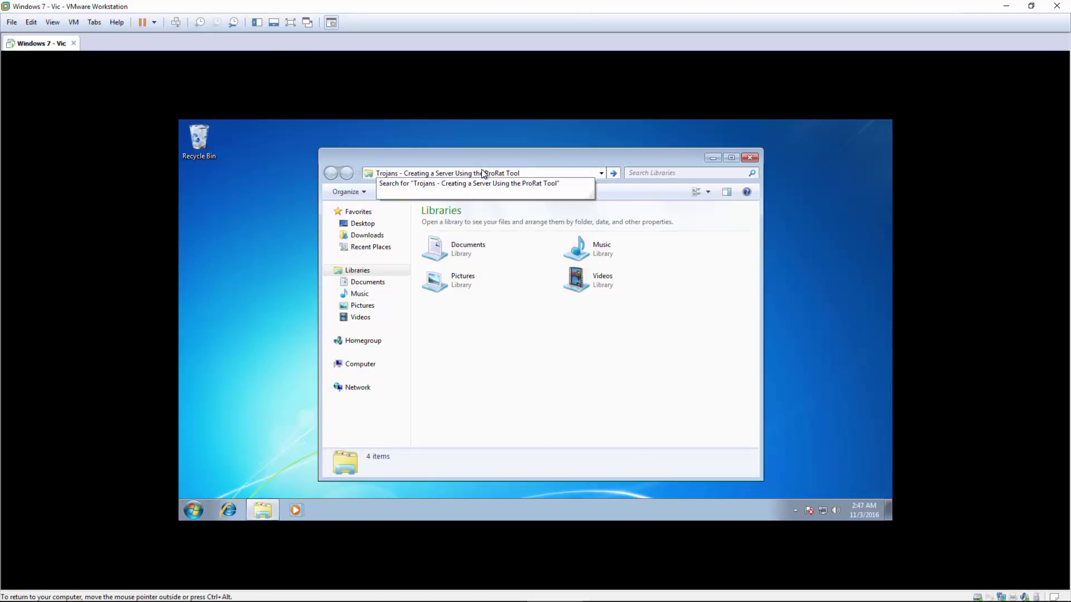
key("ctrl+a")
type("\\")
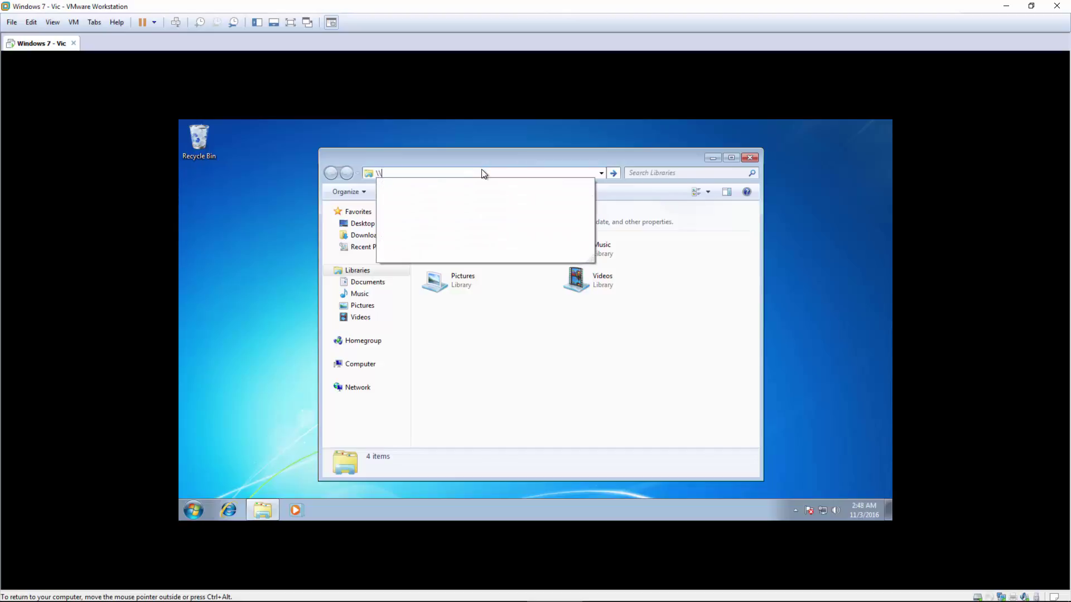
type("192")
key("Down")
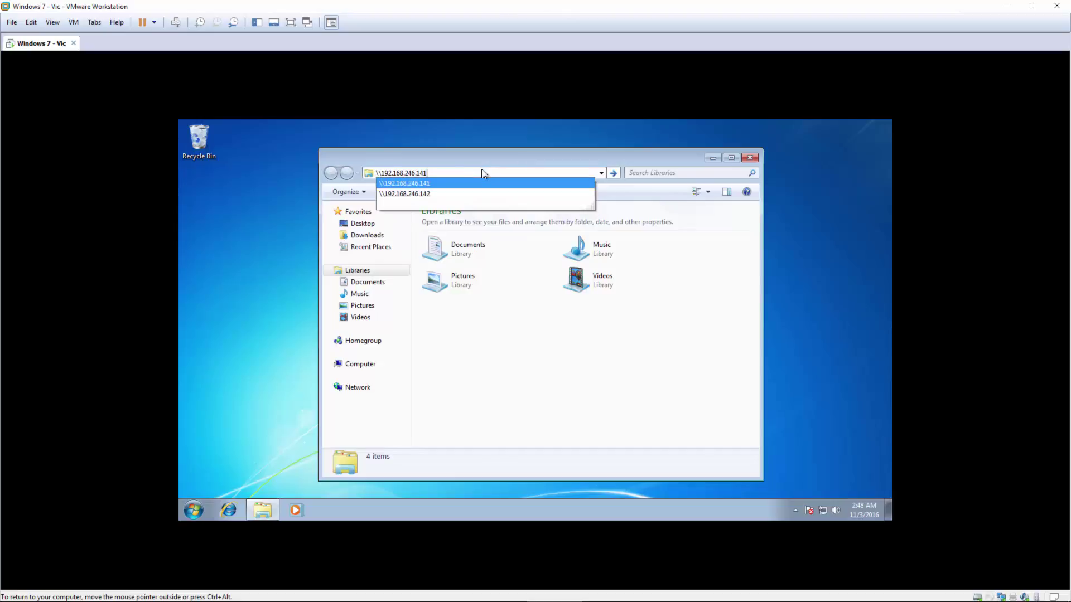
key("Return")
Step: Open the share folder and run Tetris, accepting the security warning
double_click(496, 224)
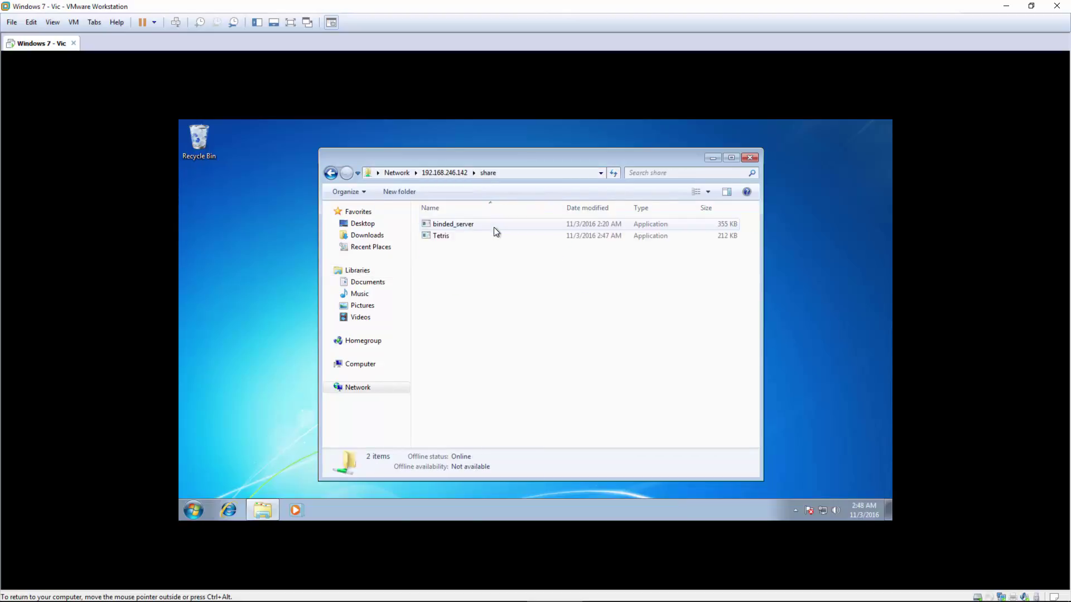
left_click(440, 238)
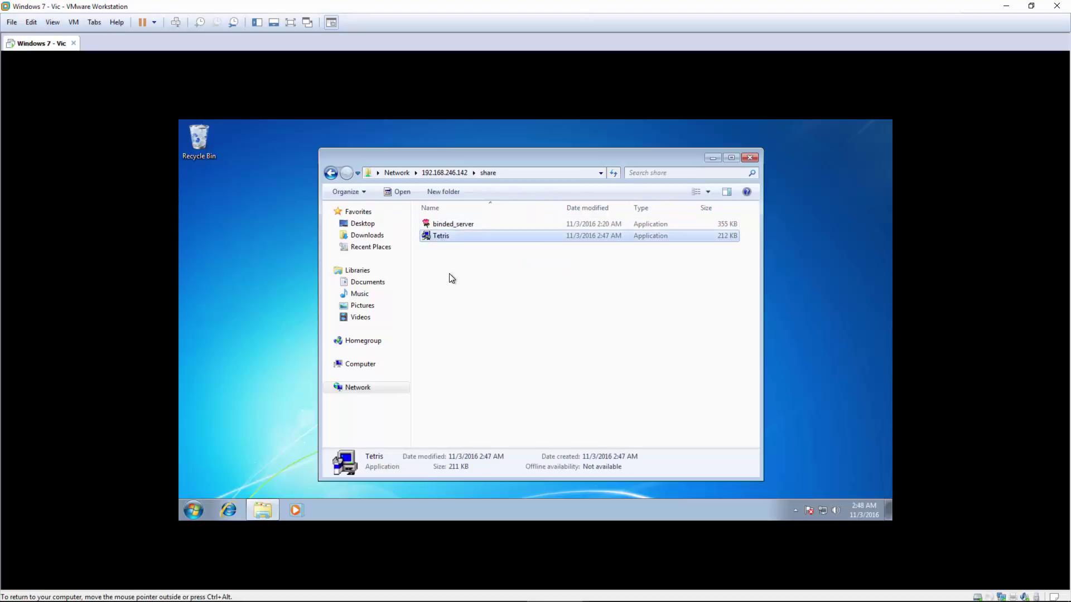
left_click(451, 280)
left_click(428, 244)
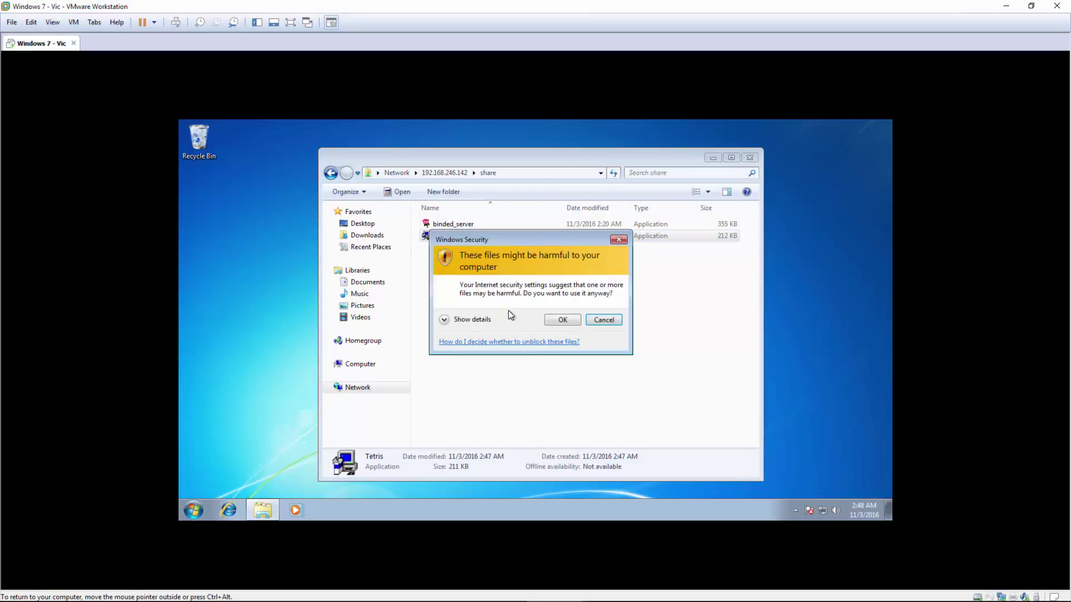
left_click(561, 322)
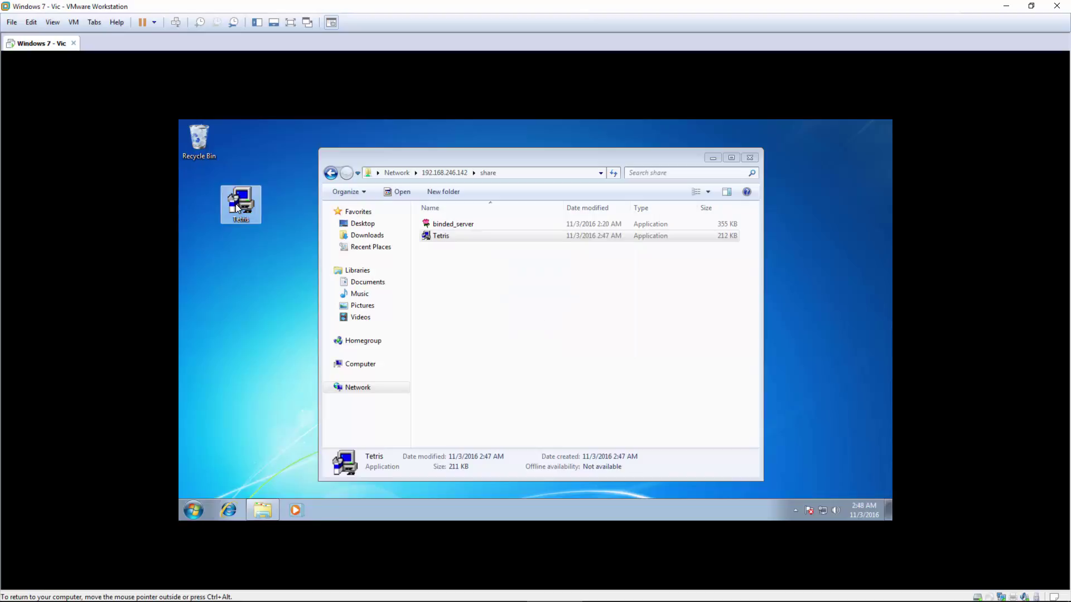
Step: Start a Lazaris game and move, rotate and drop several pieces to score 65
left_click(570, 238)
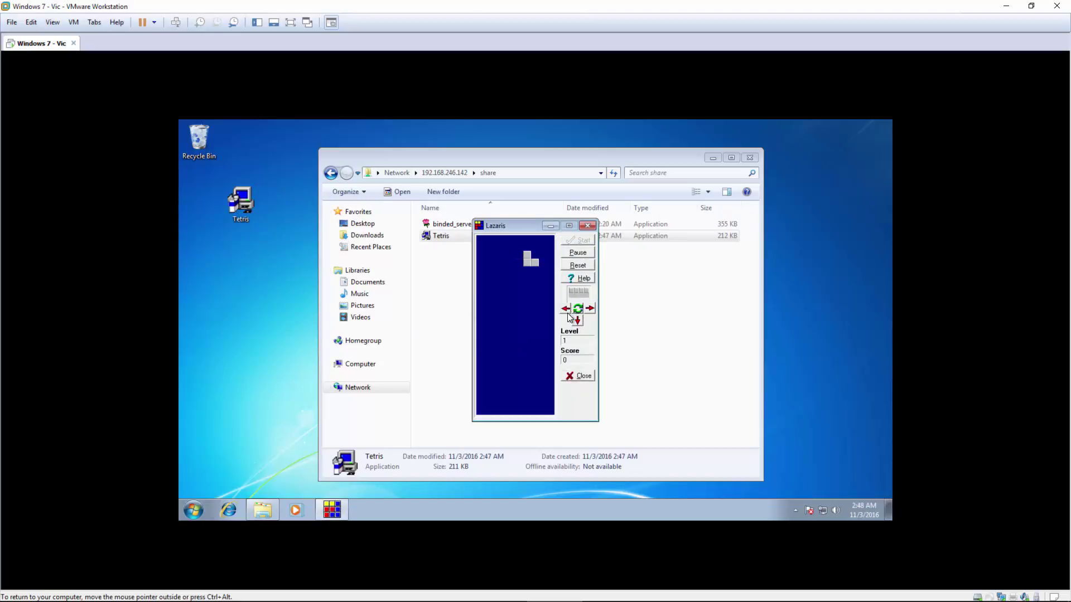
left_click(590, 308)
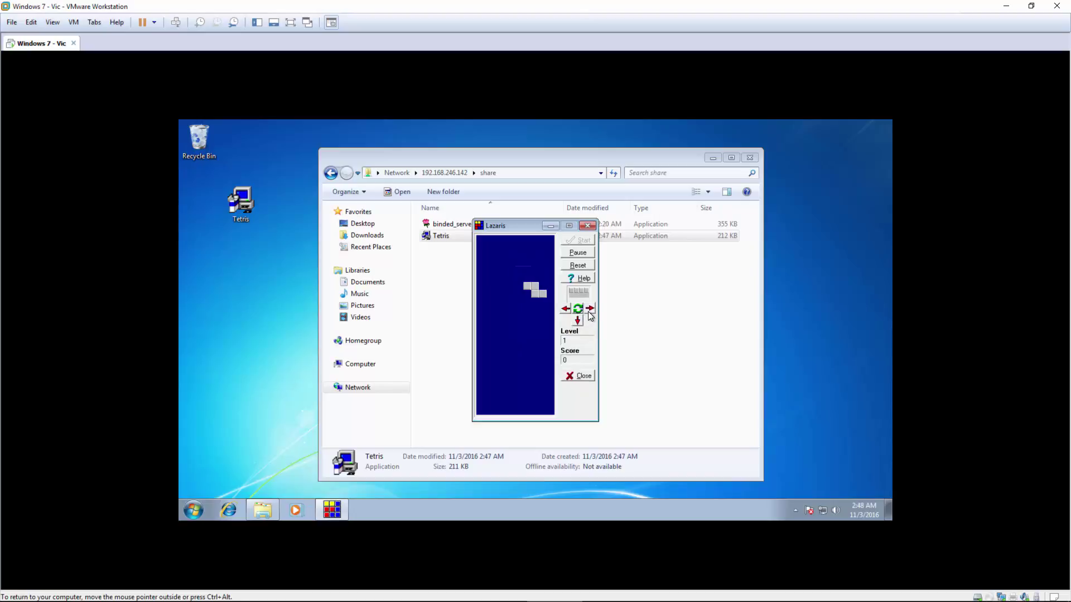
left_click(578, 320)
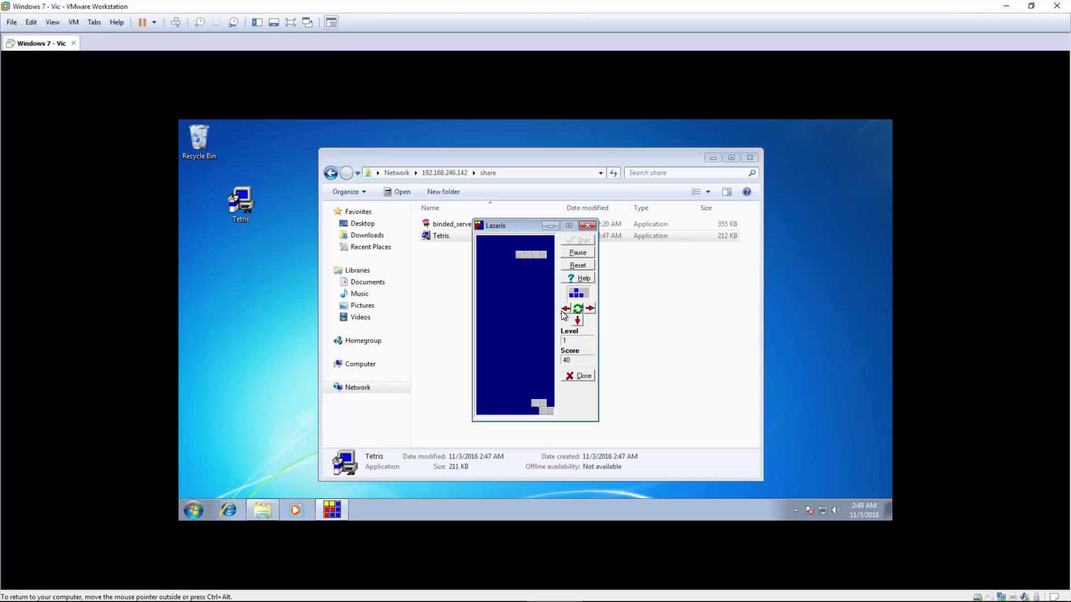
left_click(580, 312)
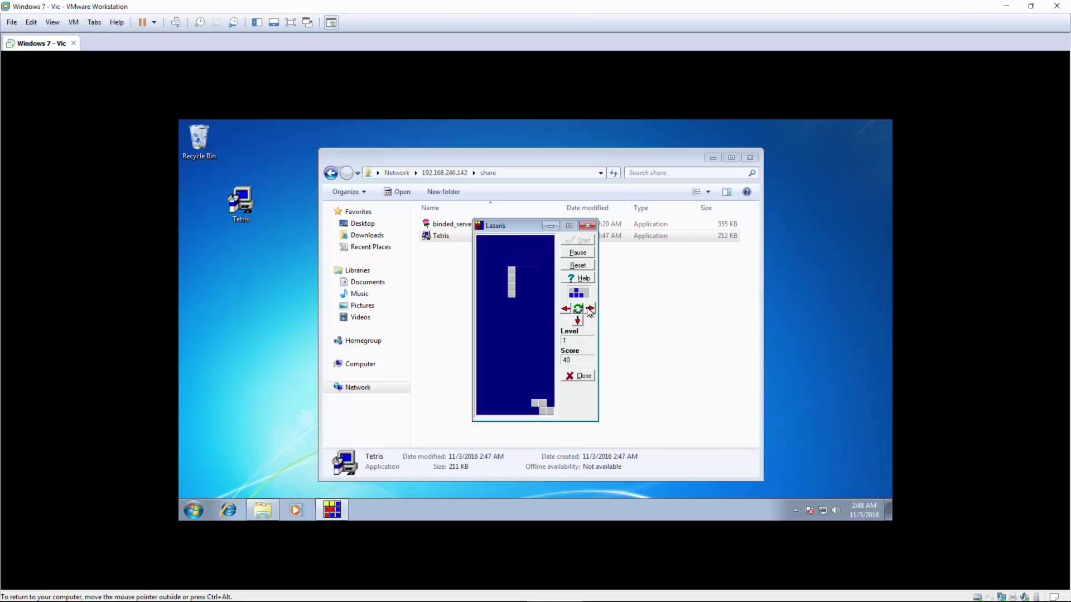
left_click(567, 310)
left_click(566, 310)
left_click(567, 310)
left_click(577, 319)
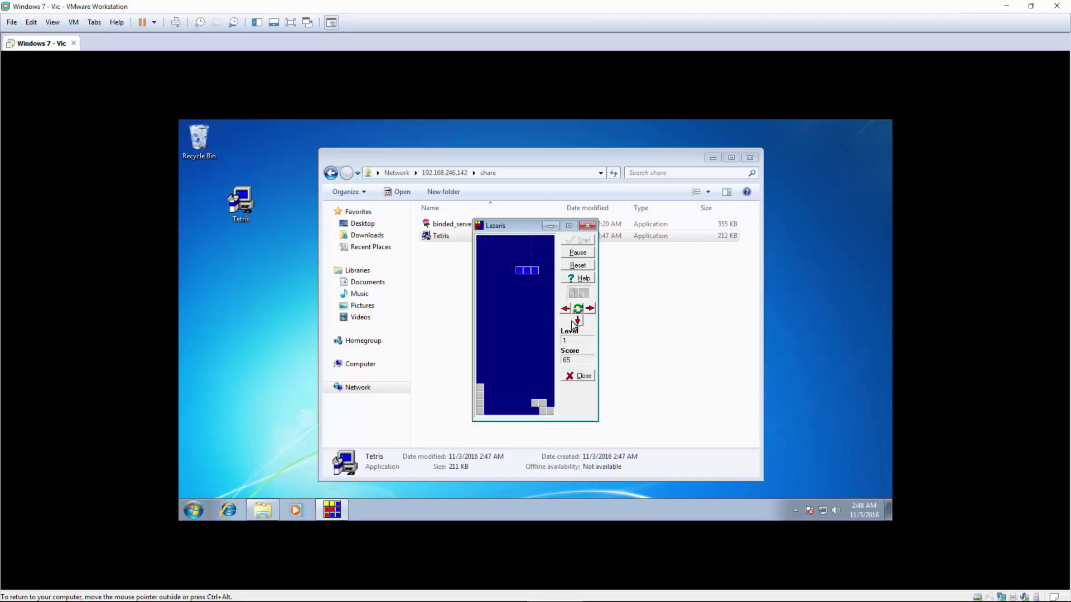
left_click(568, 312)
Step: Start Task Manager from the taskbar and list processes sorted by Image Name
right_click(537, 511)
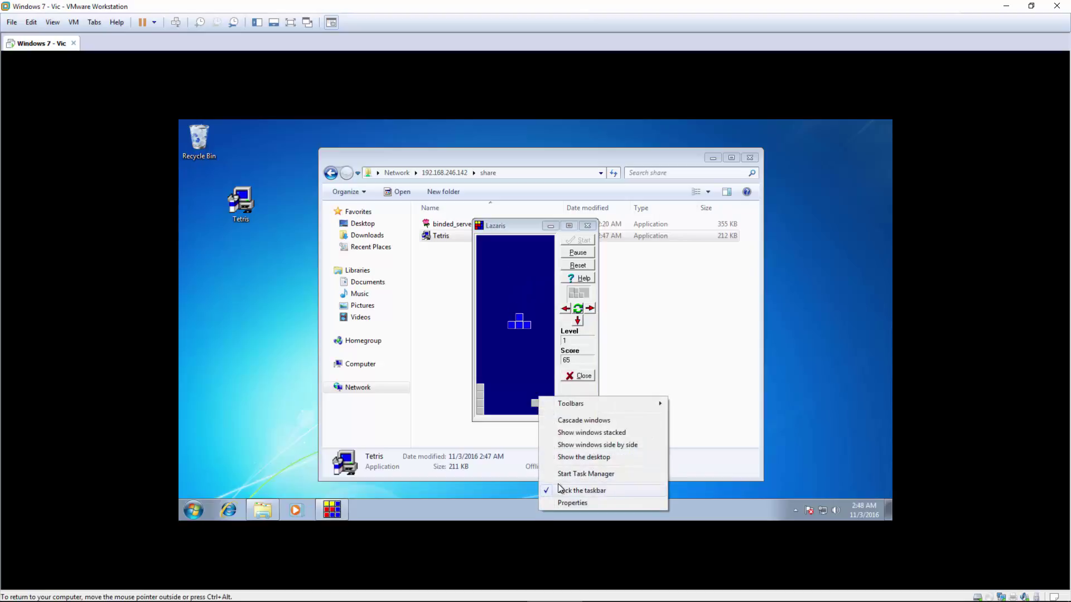
left_click(565, 475)
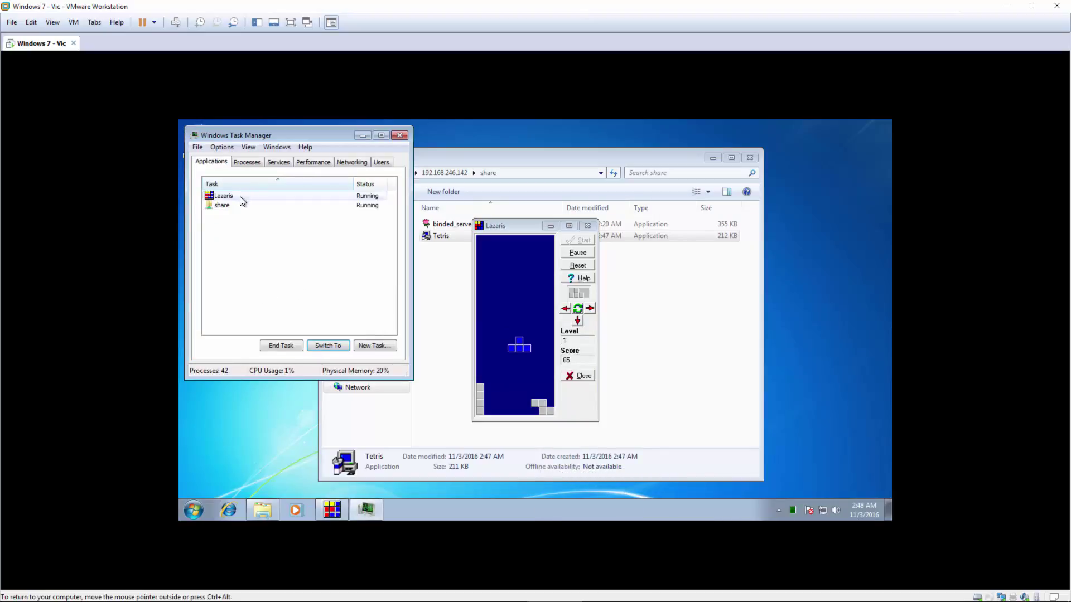
left_click(241, 198)
left_click(248, 163)
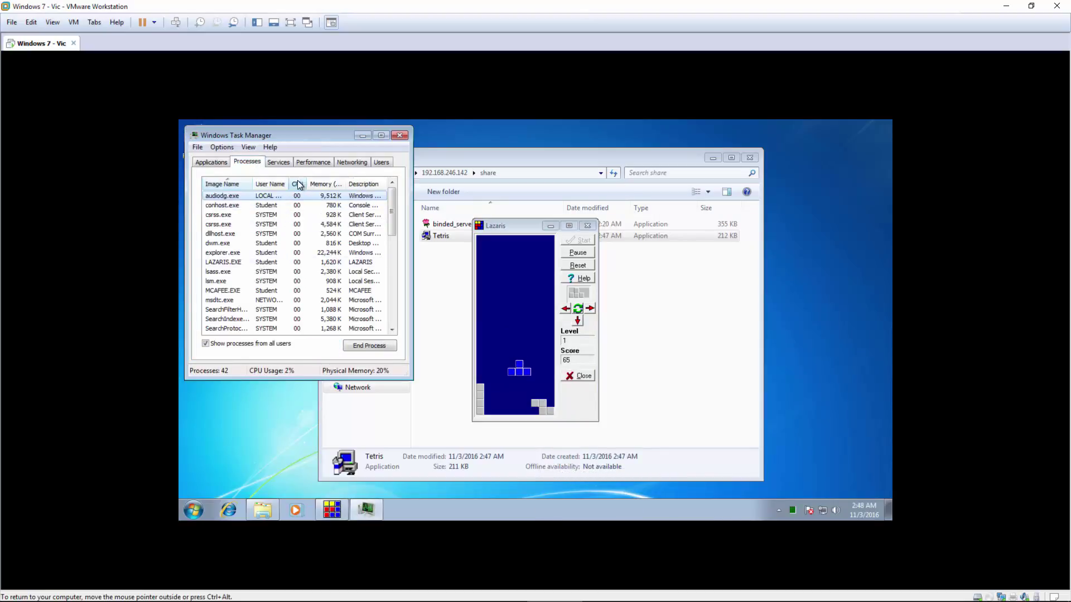
left_click(224, 184)
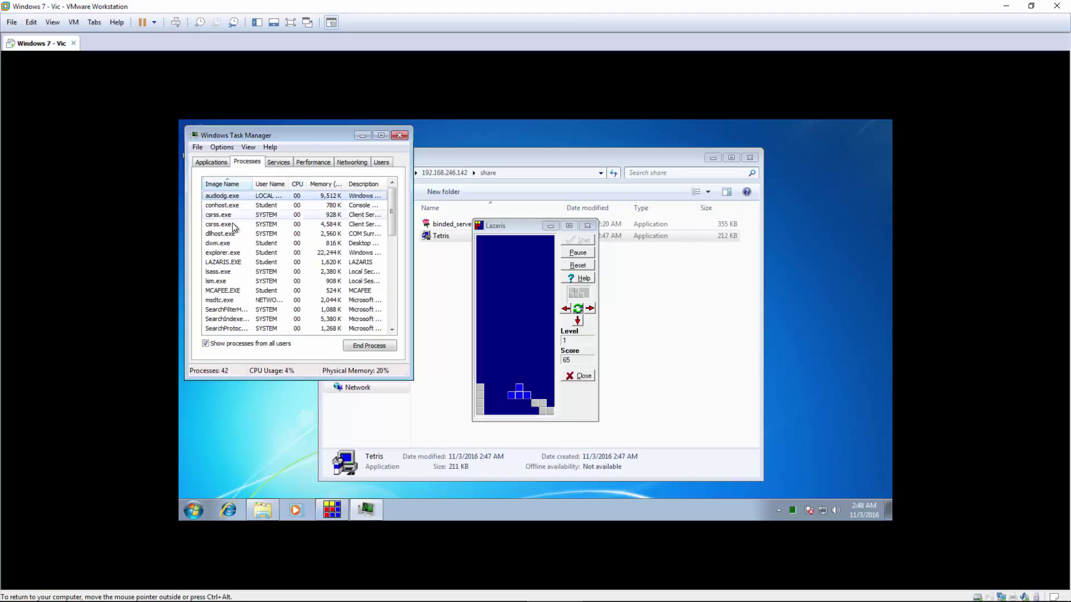
Step: Highlight the running LAZARIS.EXE and hidden MCAFEE.EXE processes
left_click(232, 264)
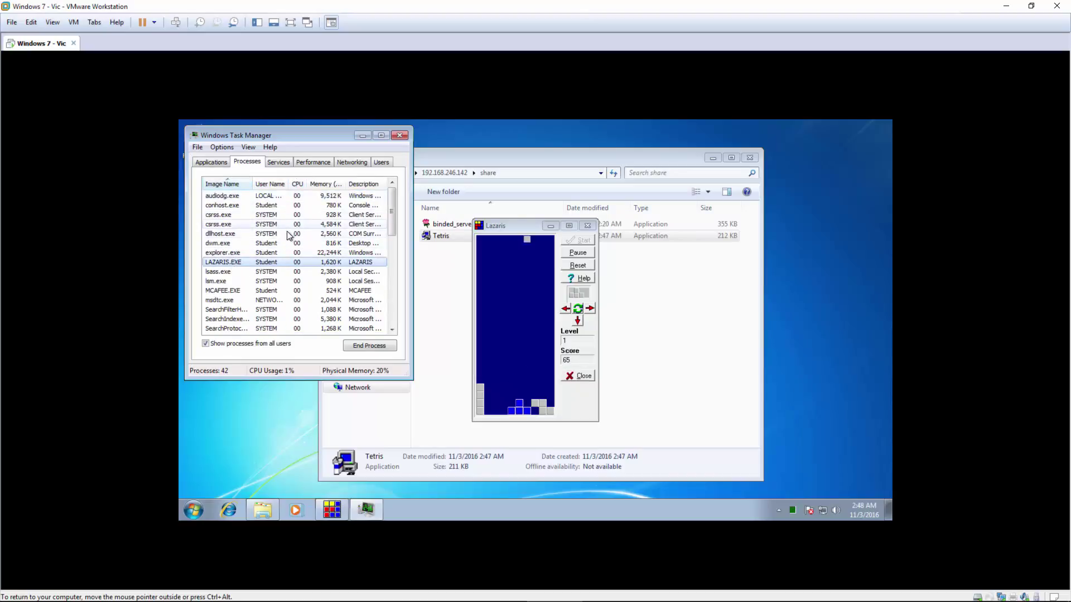
left_click(248, 293)
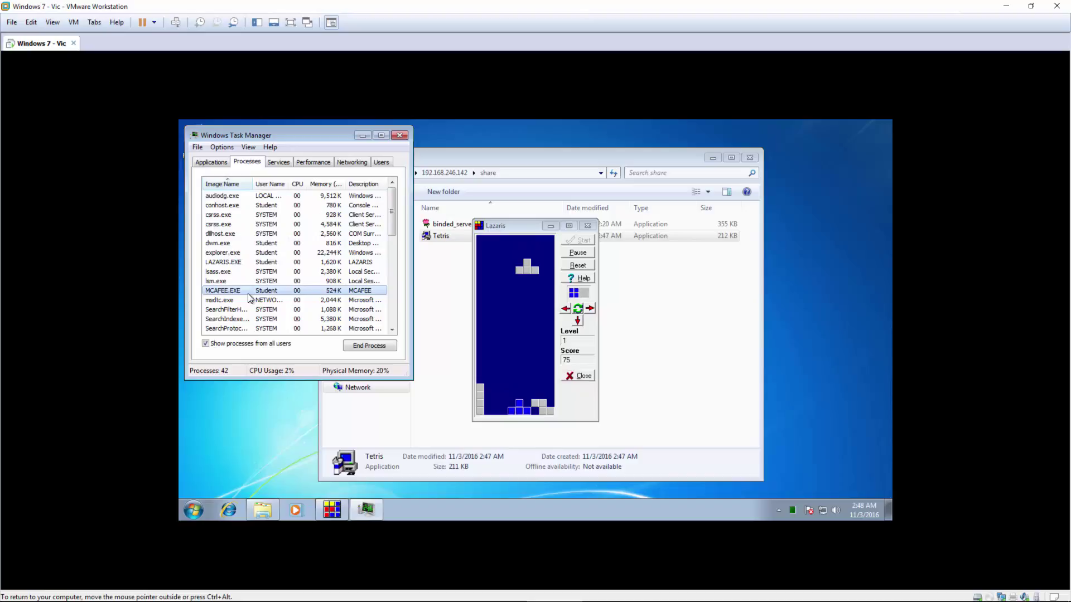
left_click(251, 262)
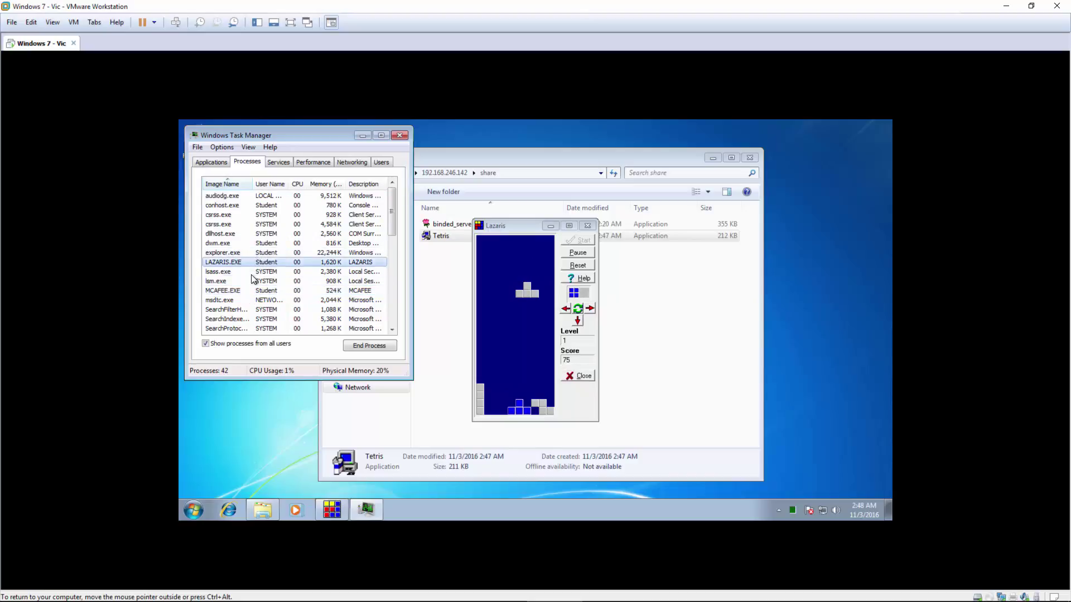
left_click(252, 283)
left_click(251, 291)
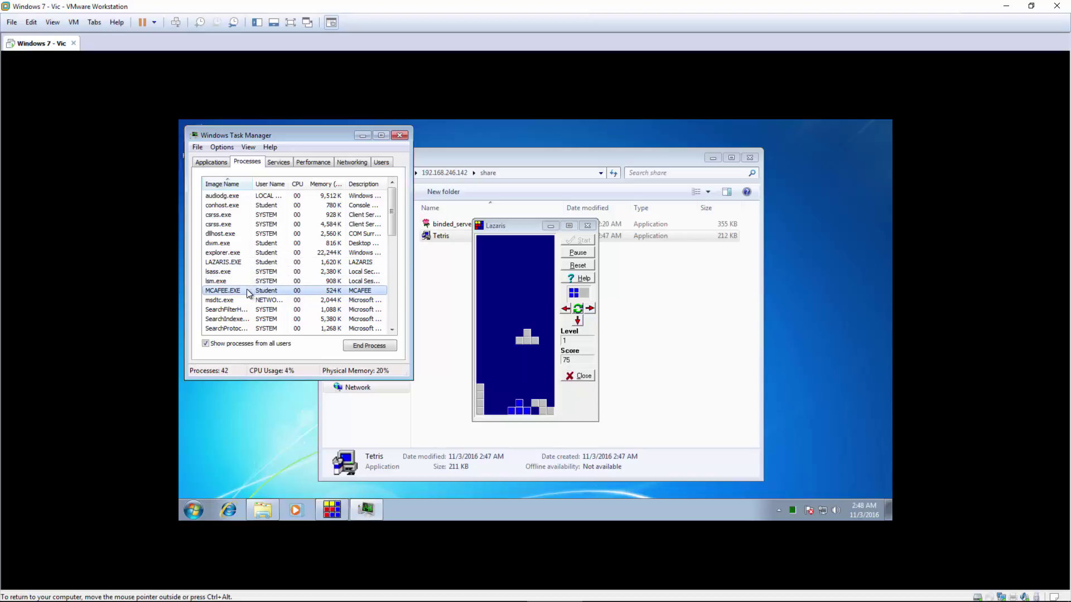
right_click(241, 290)
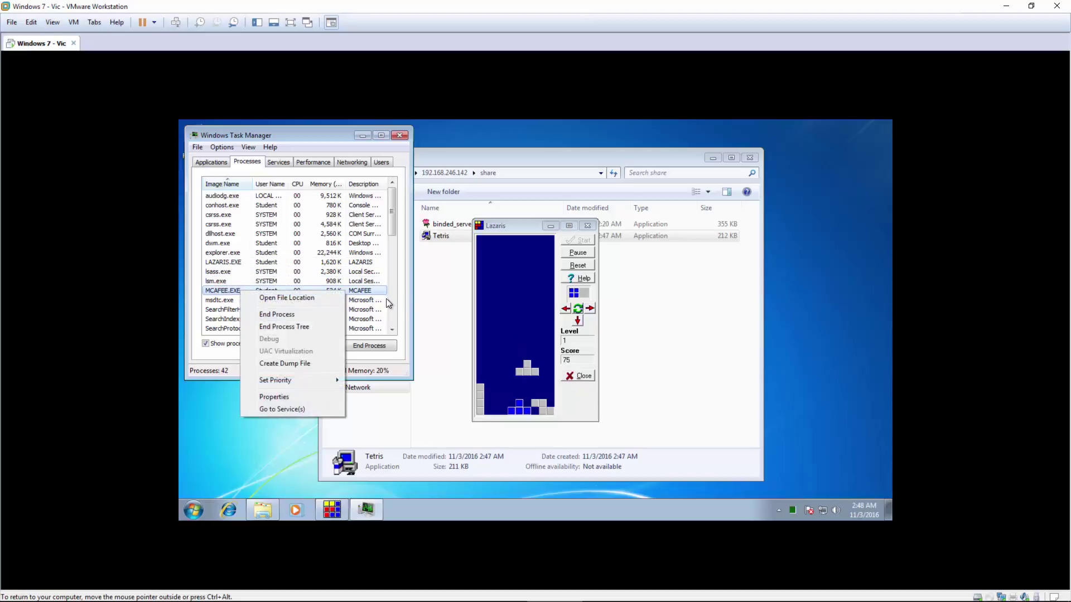
left_click(305, 290)
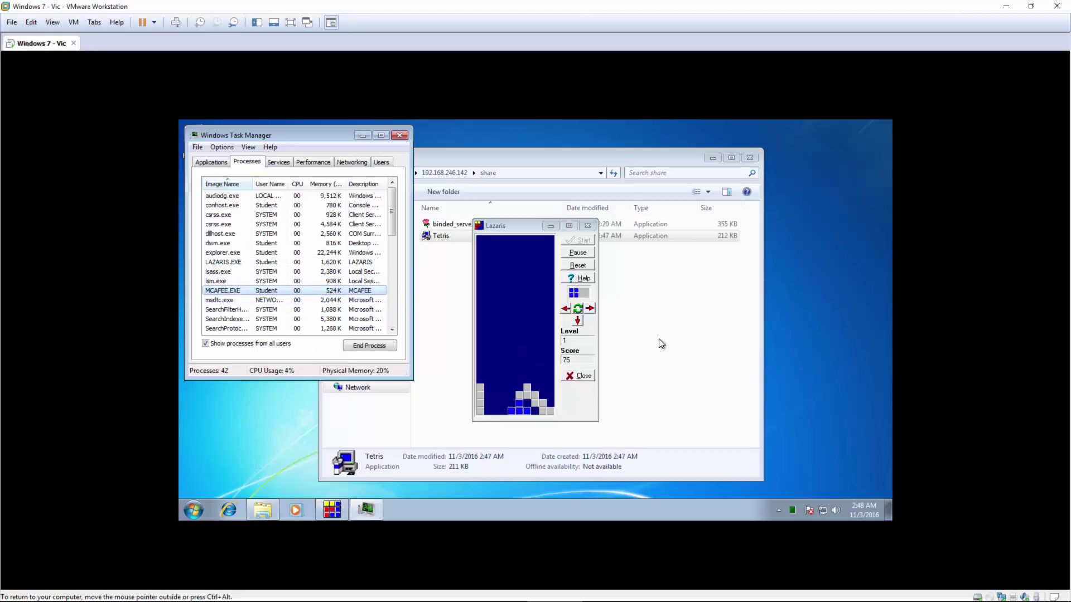